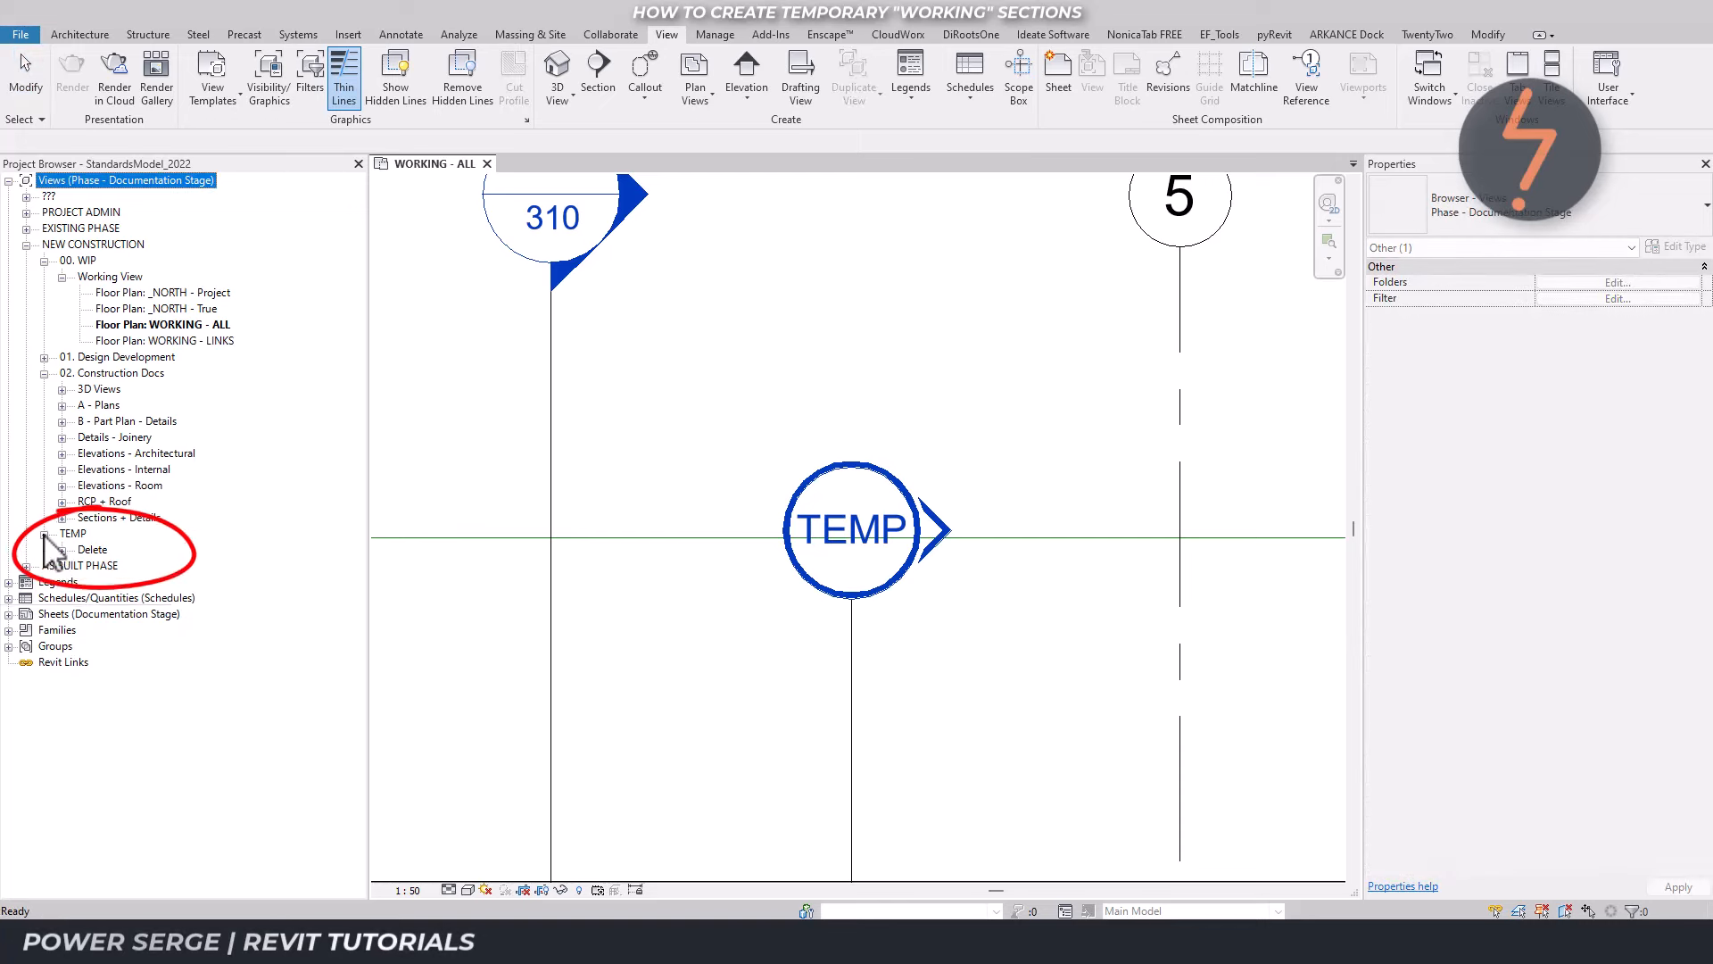
Find the temporary section under TEMP > Delete in the Project Browser and select its section line in the WORKING - ALL plan.
left_click(61, 550)
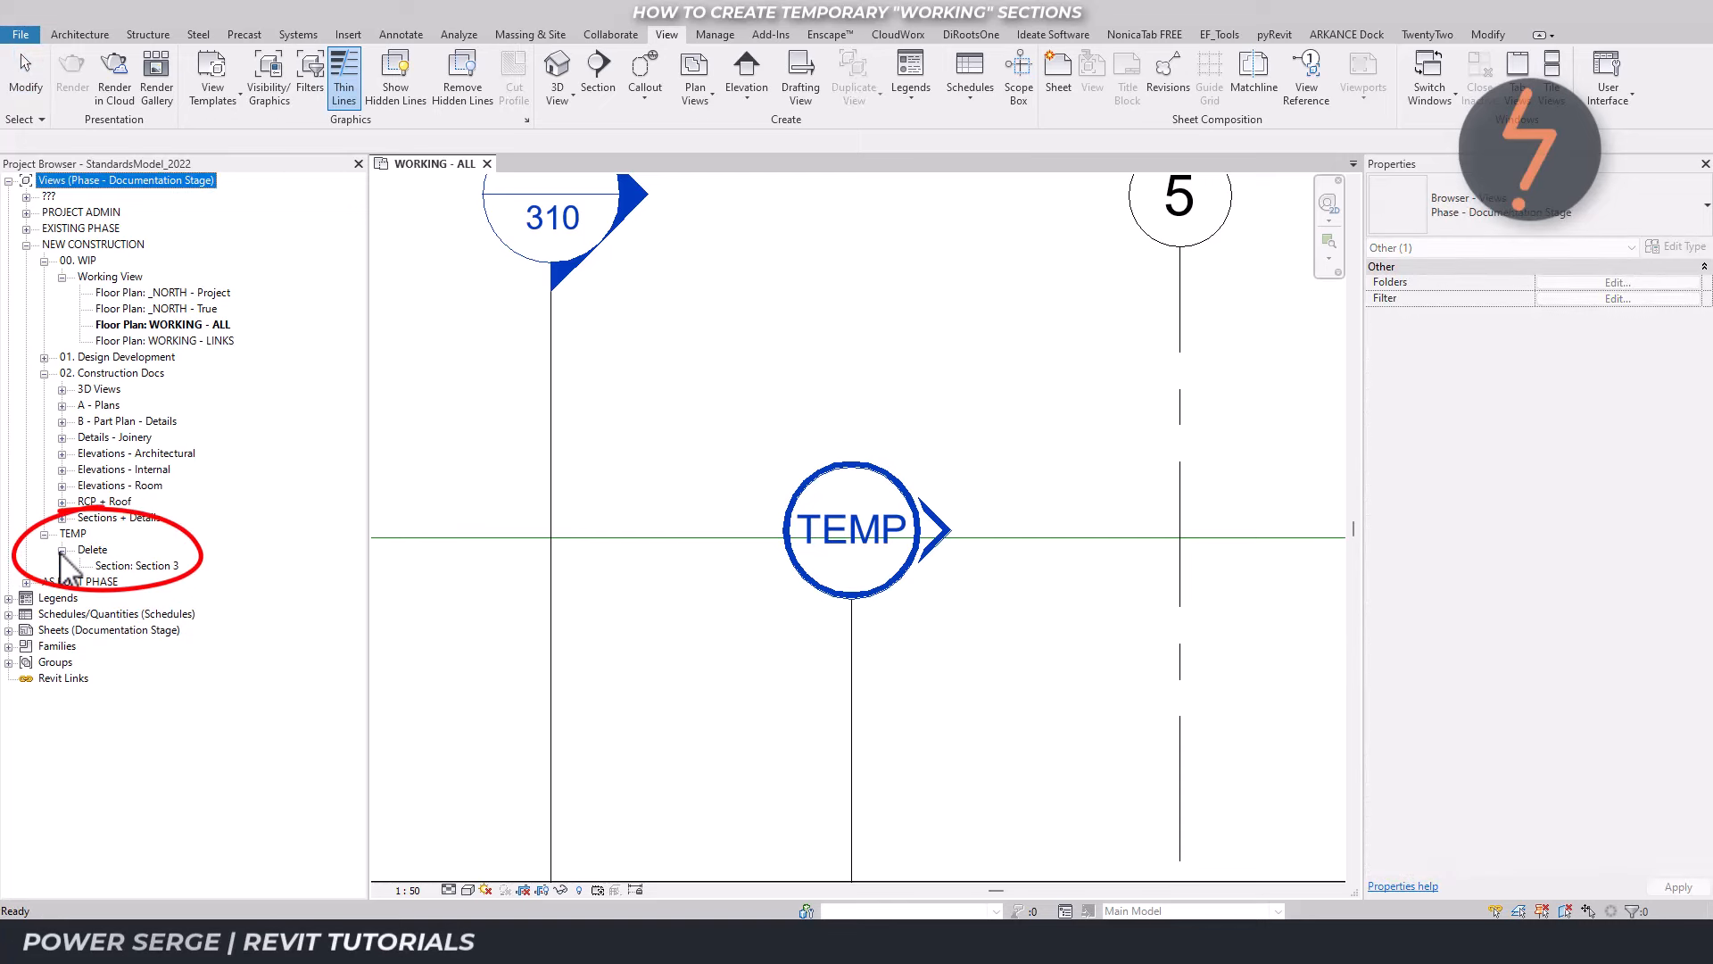
left_click(134, 566)
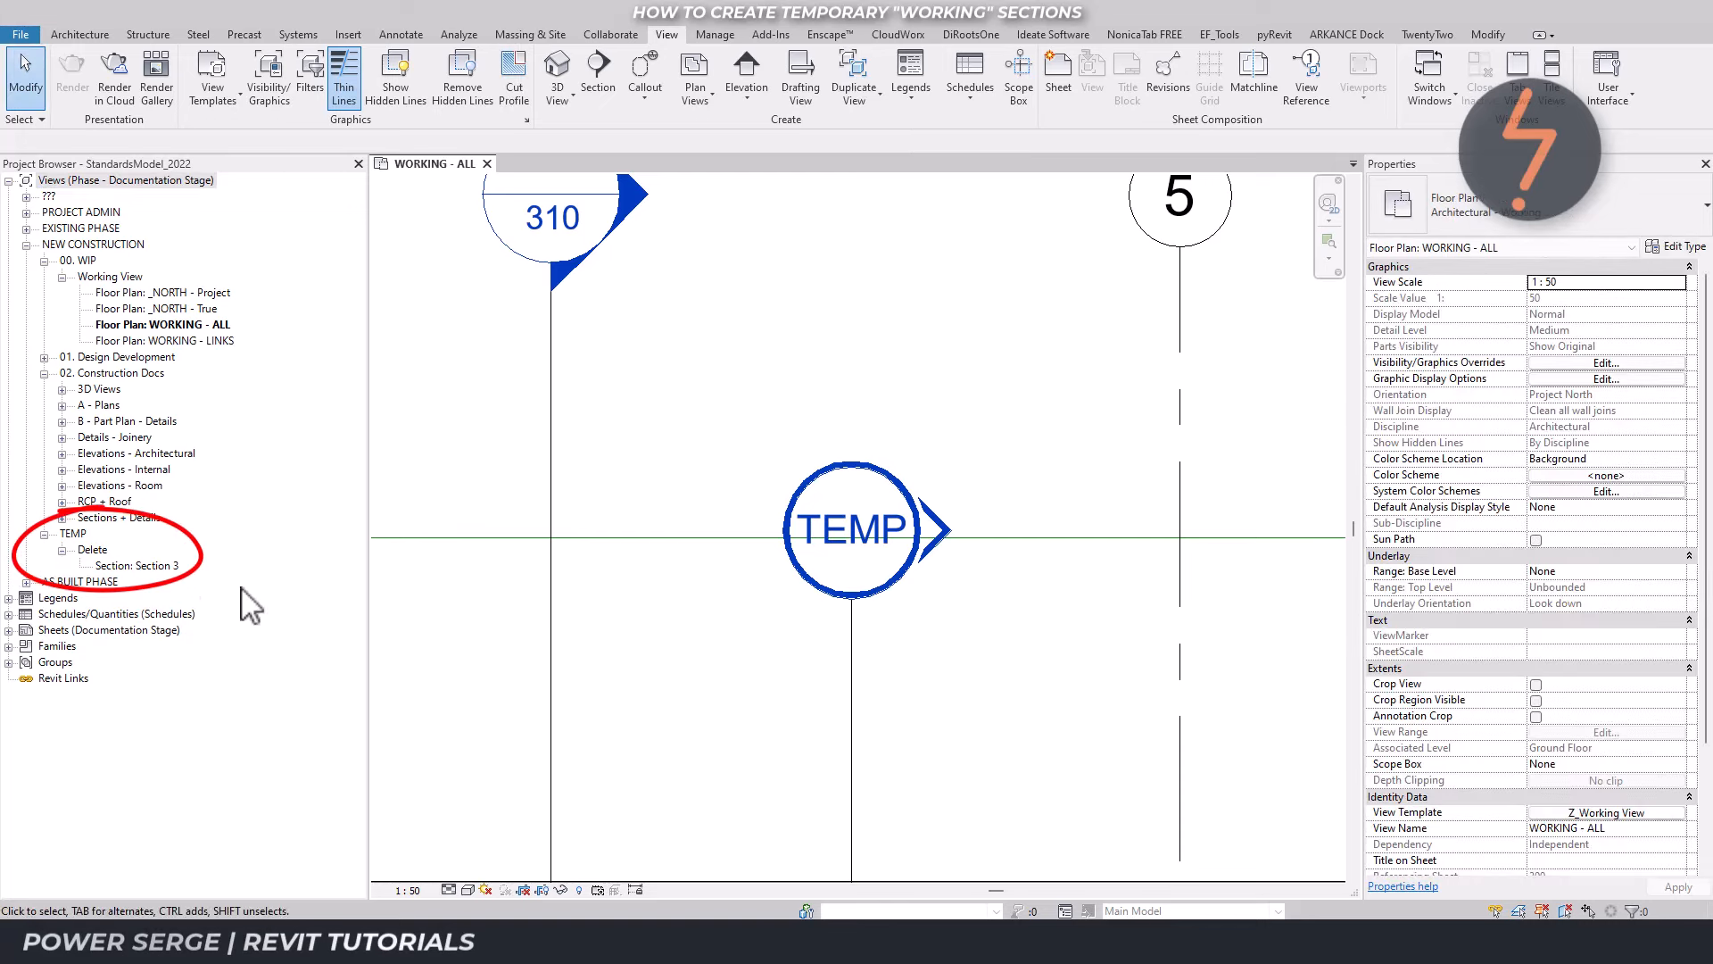
left_click(851, 714)
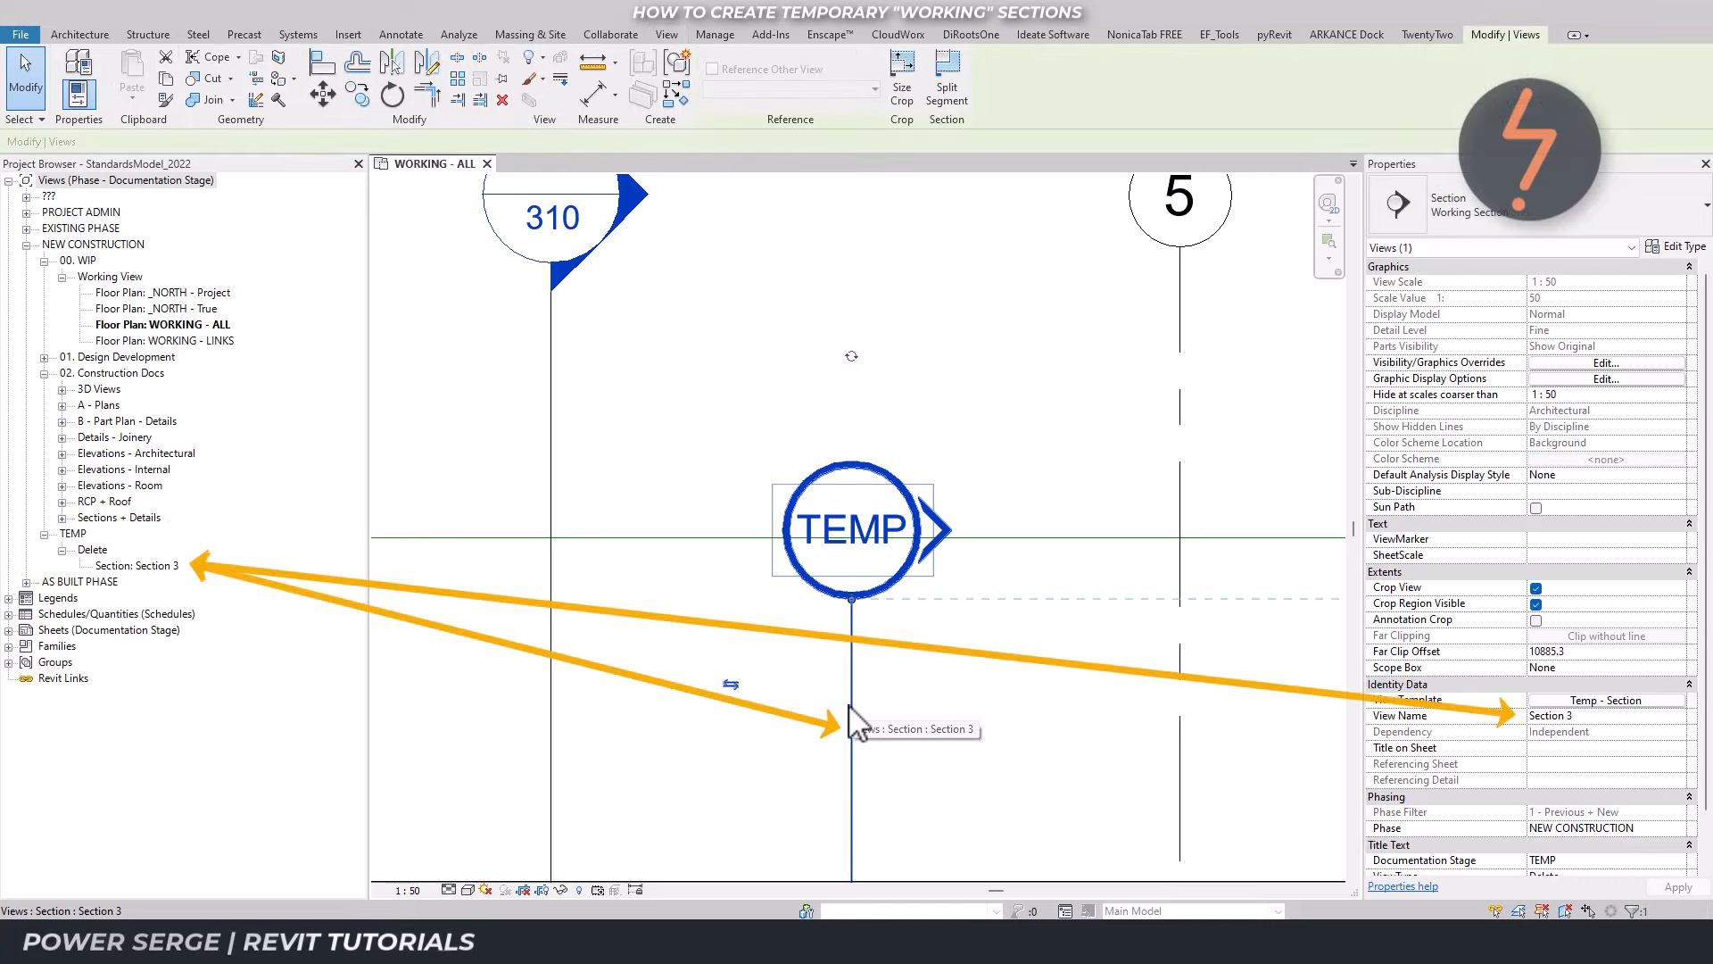
right_click(674, 482)
left_click(778, 849)
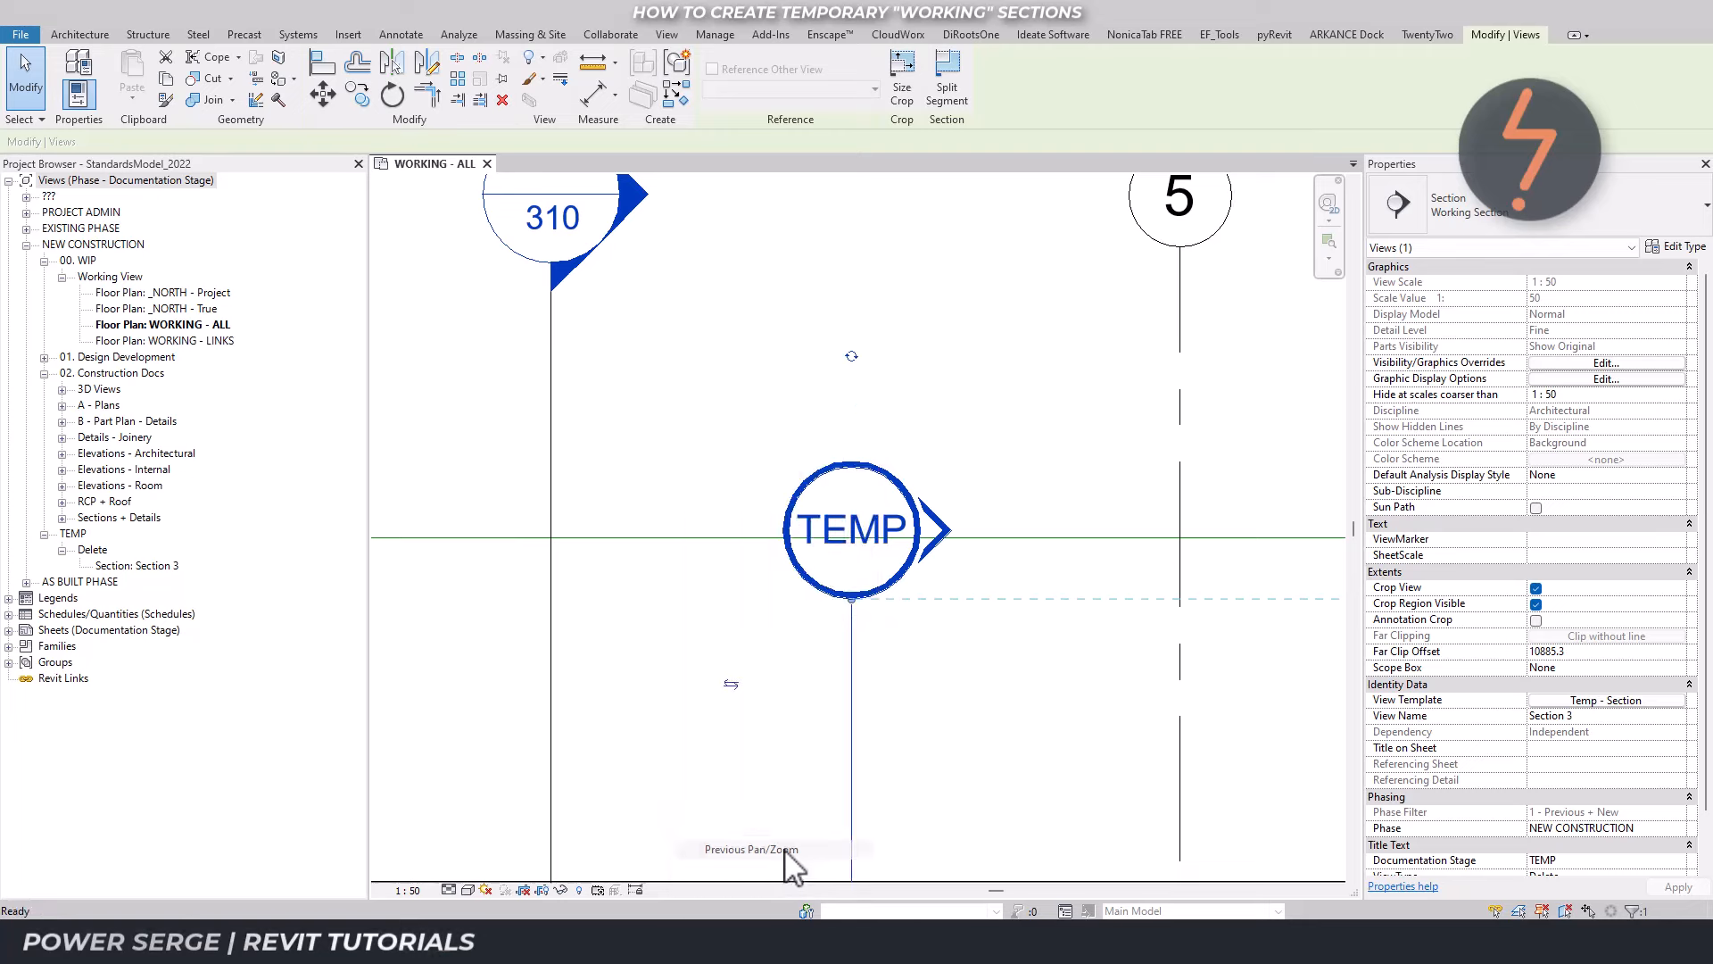
Open the GROUND FLOOR - FLOOR PLAN view from the A - Plans group of the construction documents.
left_click(63, 406)
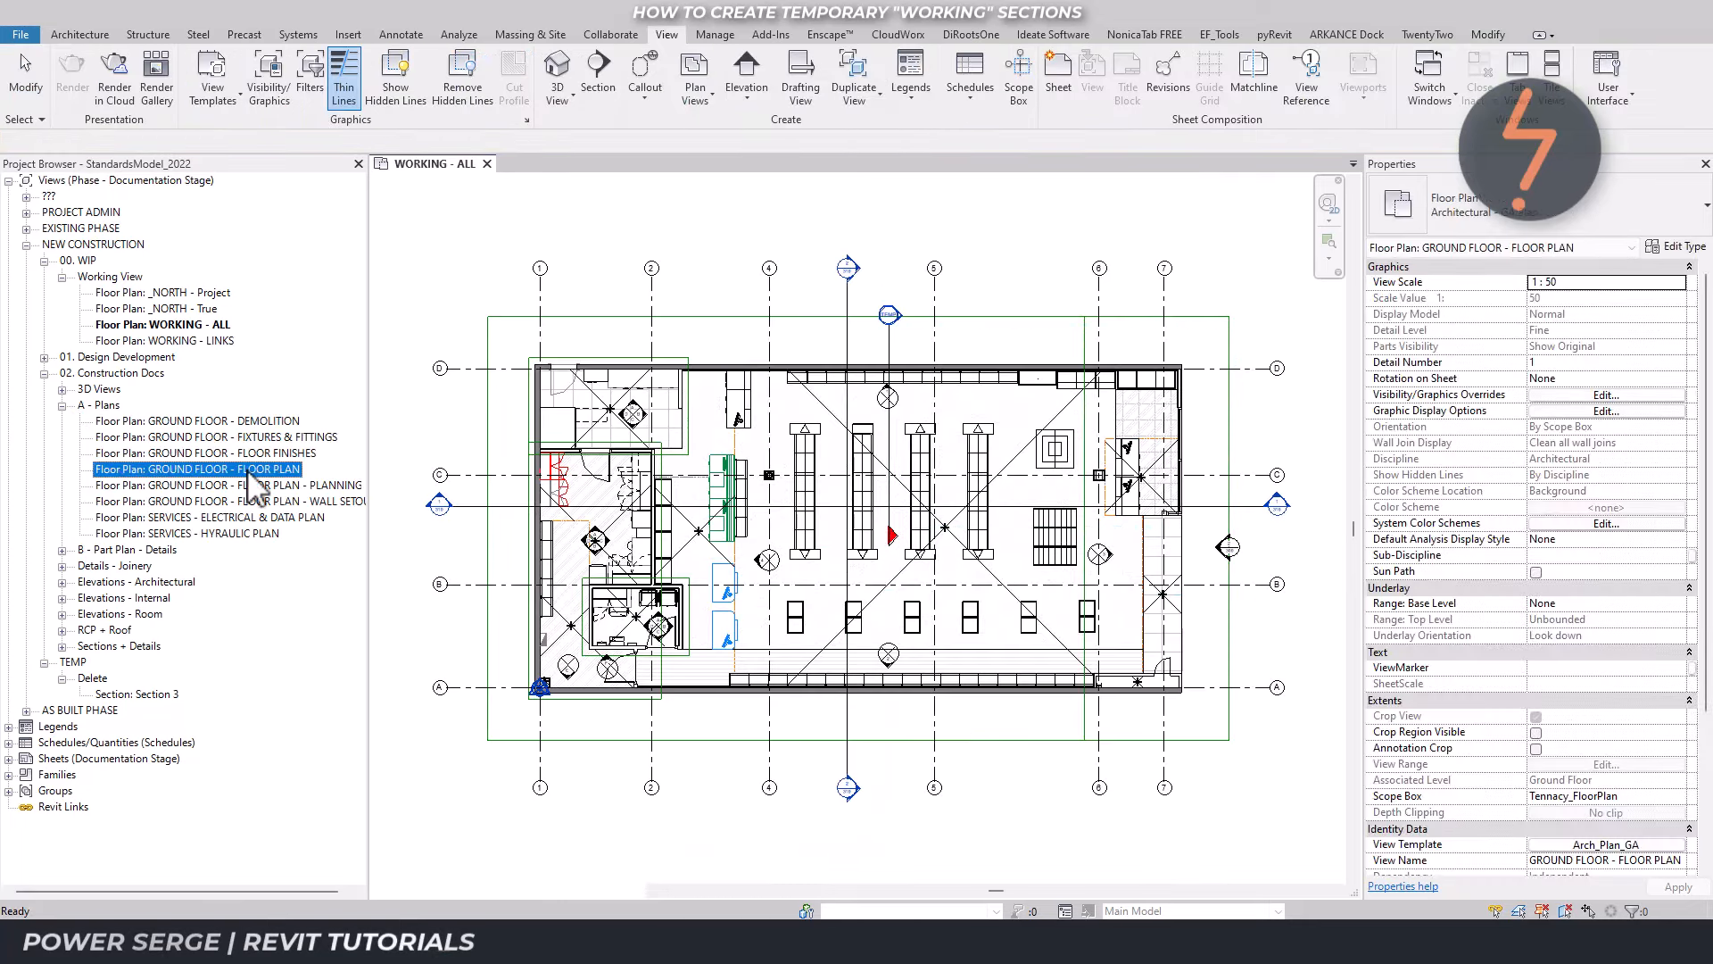
double_click(249, 470)
left_click(417, 312)
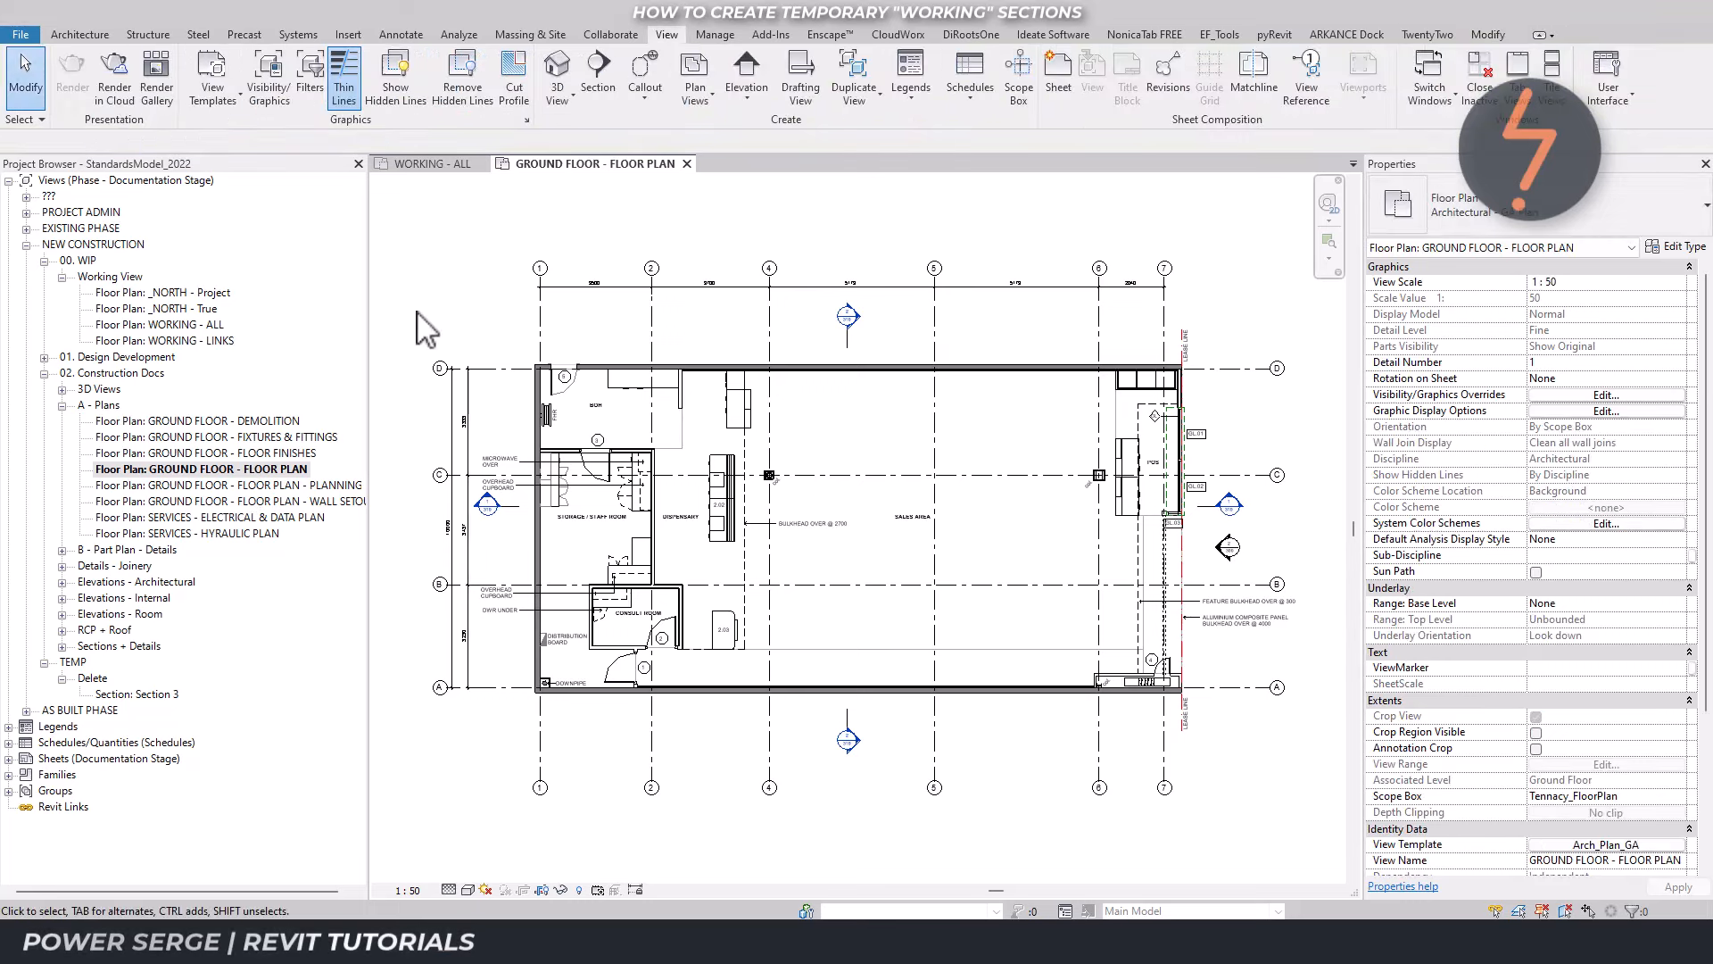
Tile the two floor plans side by side to compare their section marks, and return them to tabbed windows.
key("w")
key("t")
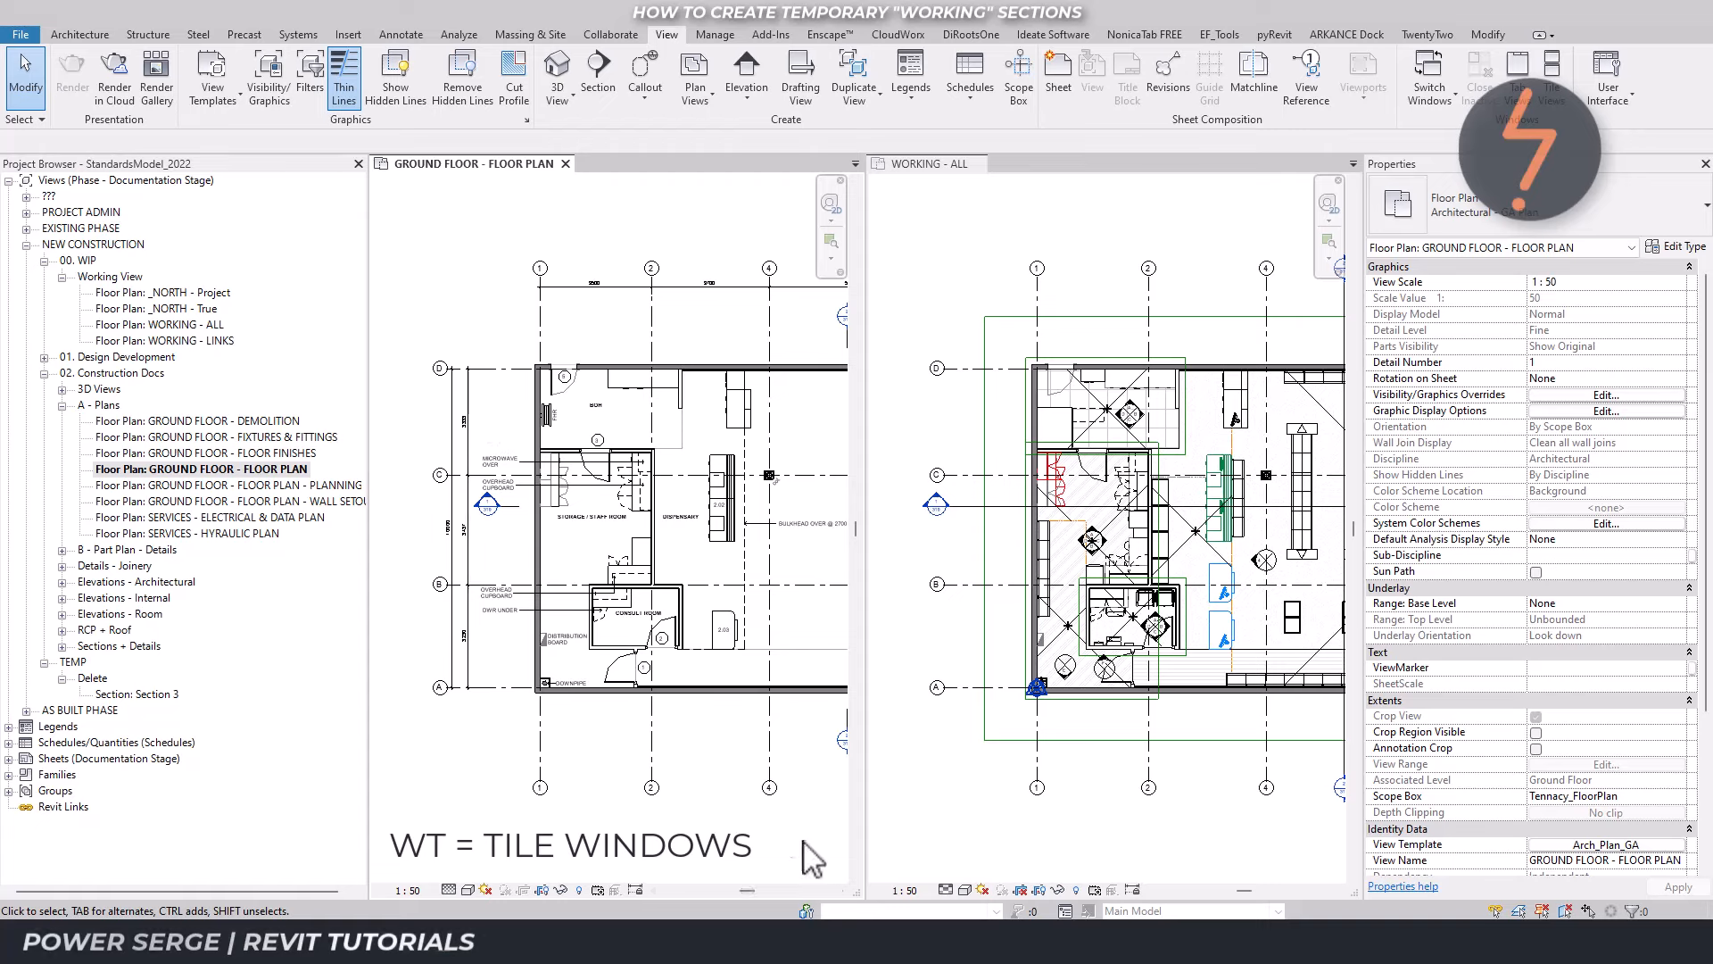
left_click(840, 890)
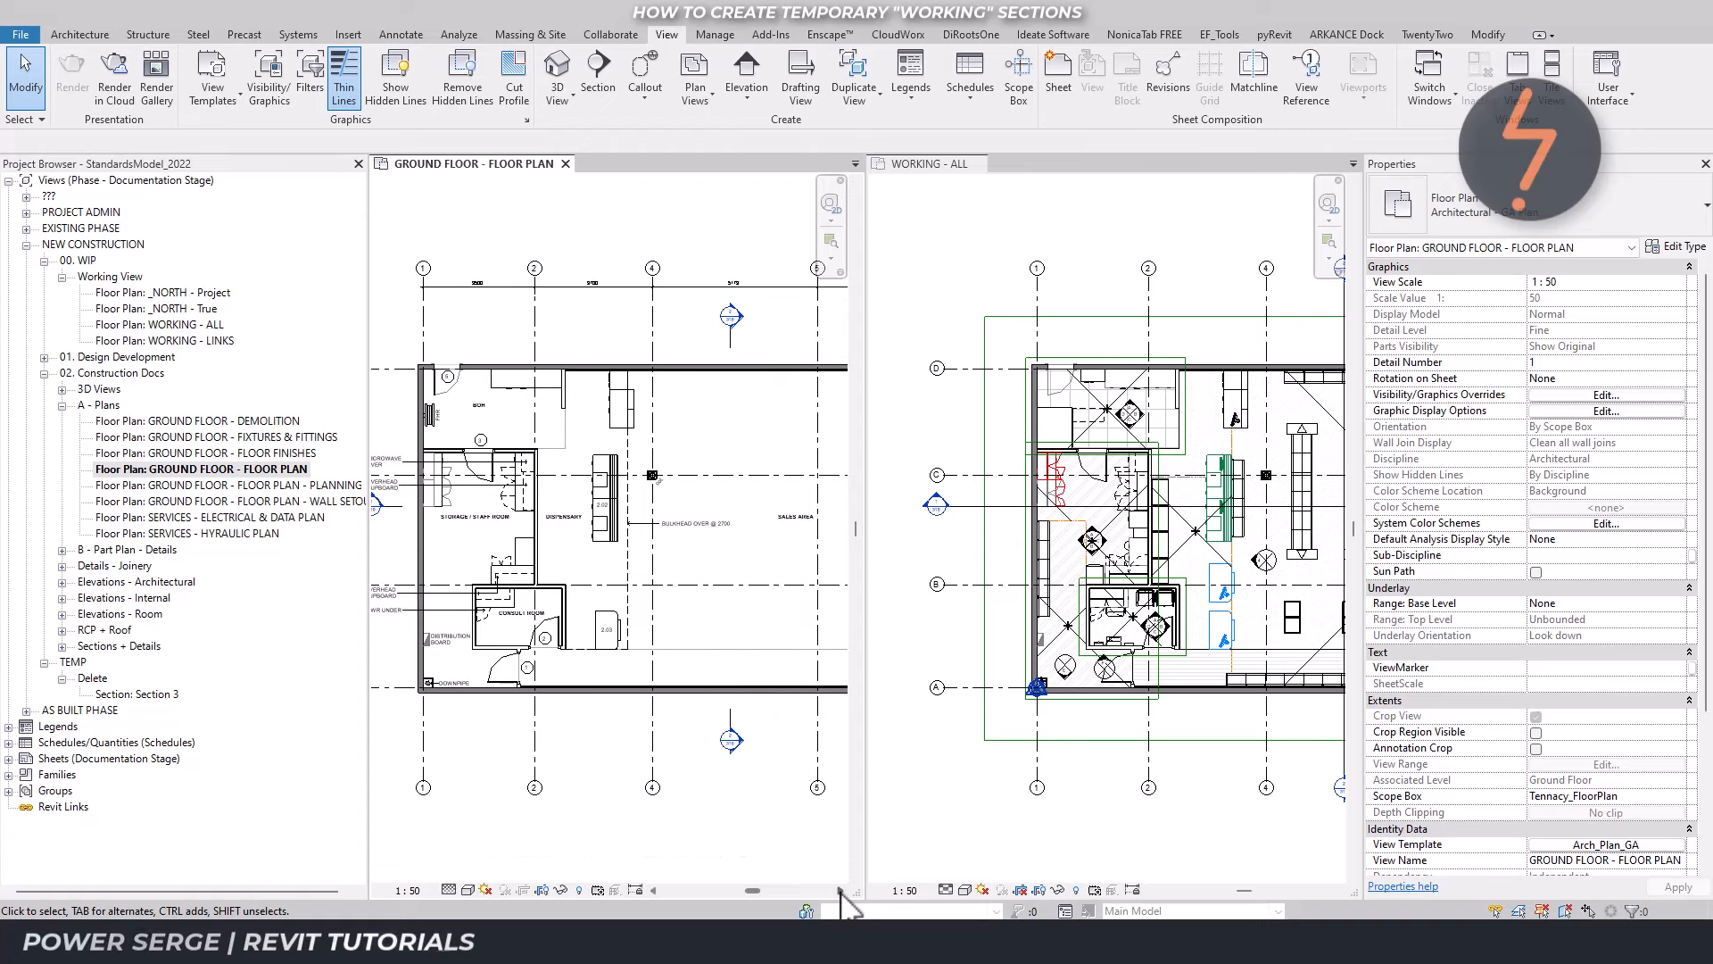
left_click(1337, 891)
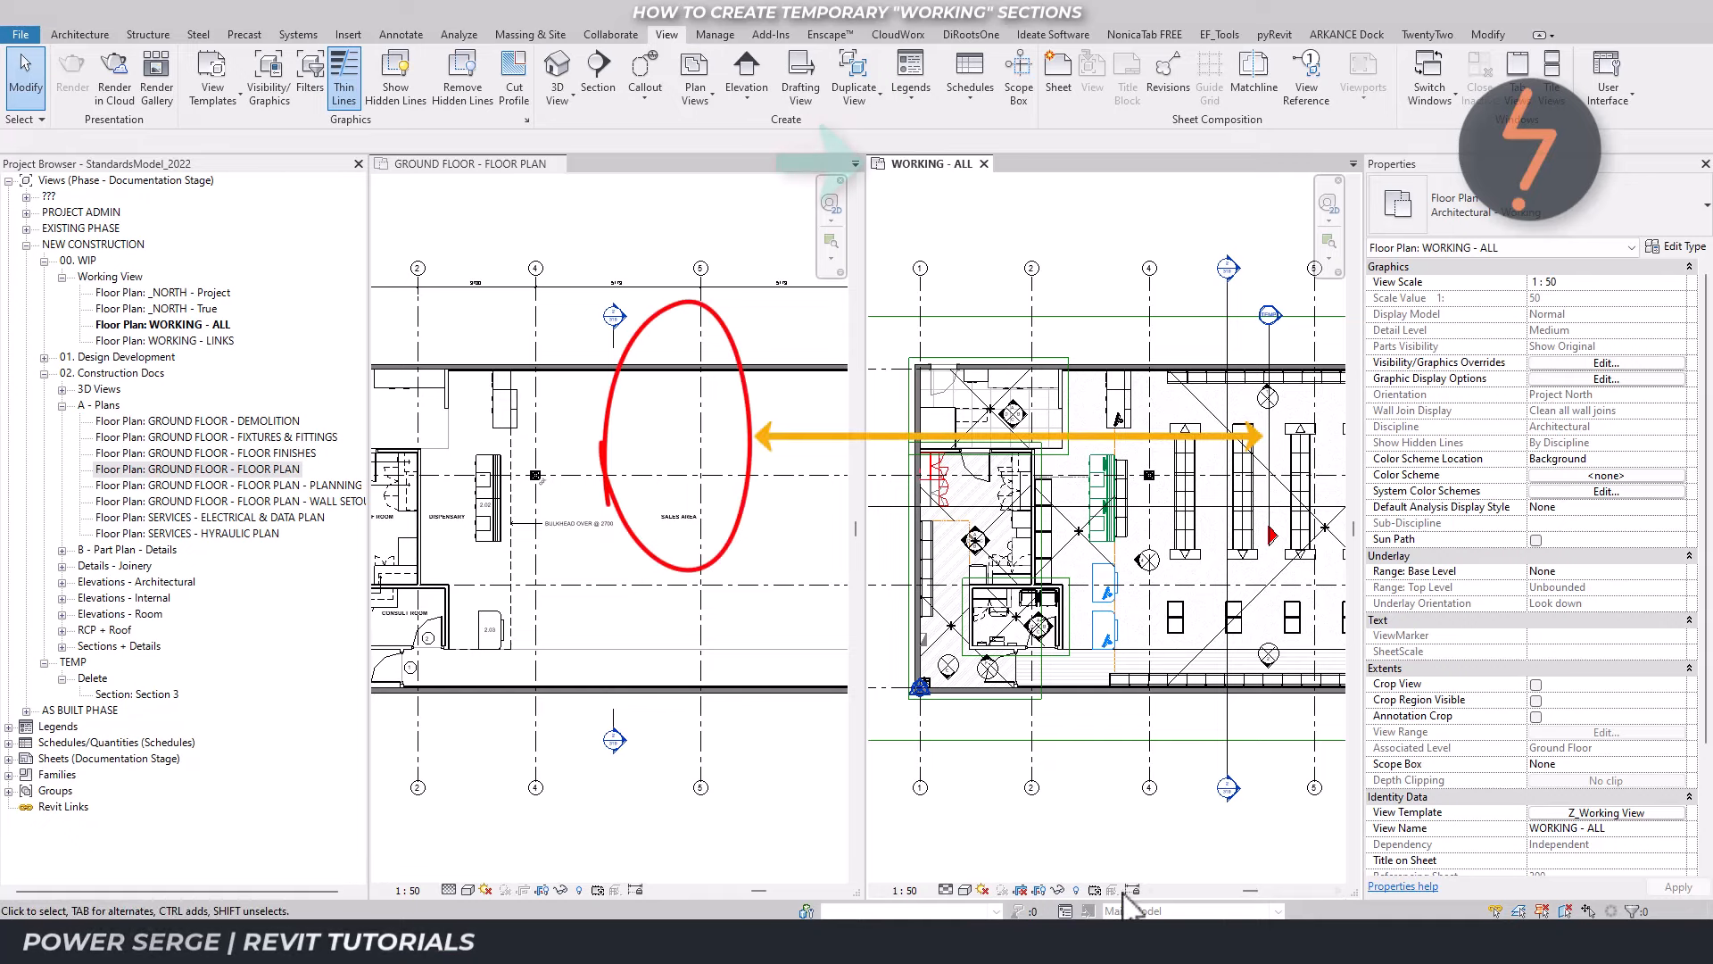
left_click(579, 890)
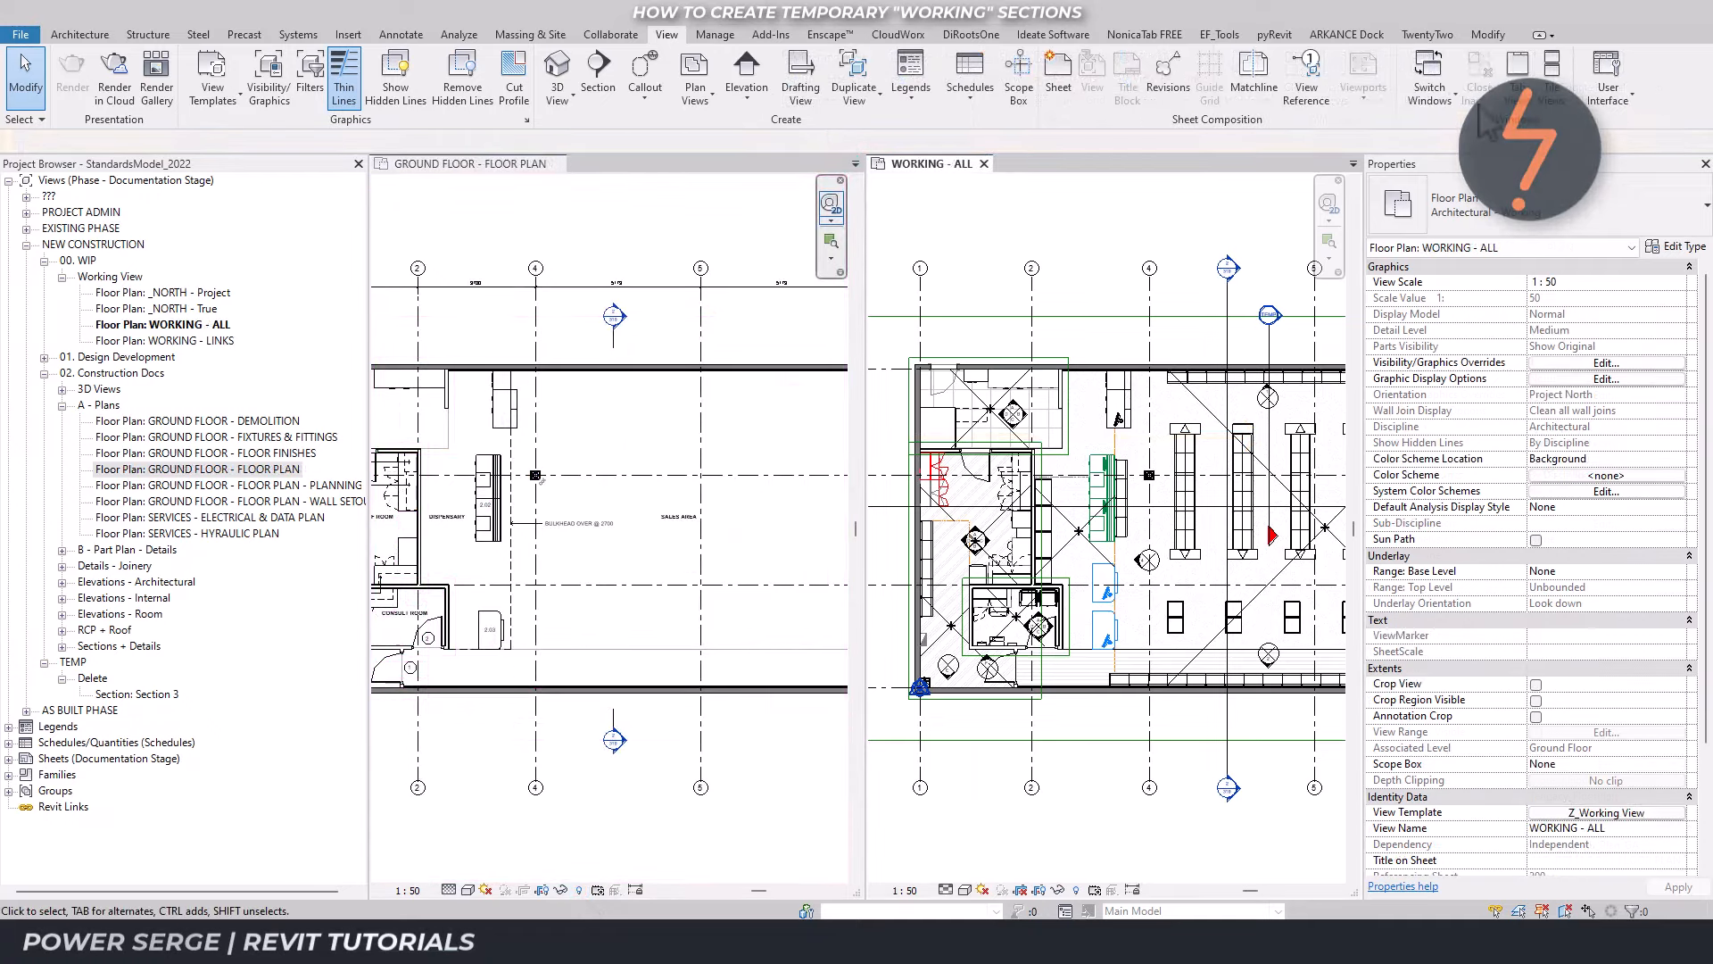
left_click(1518, 72)
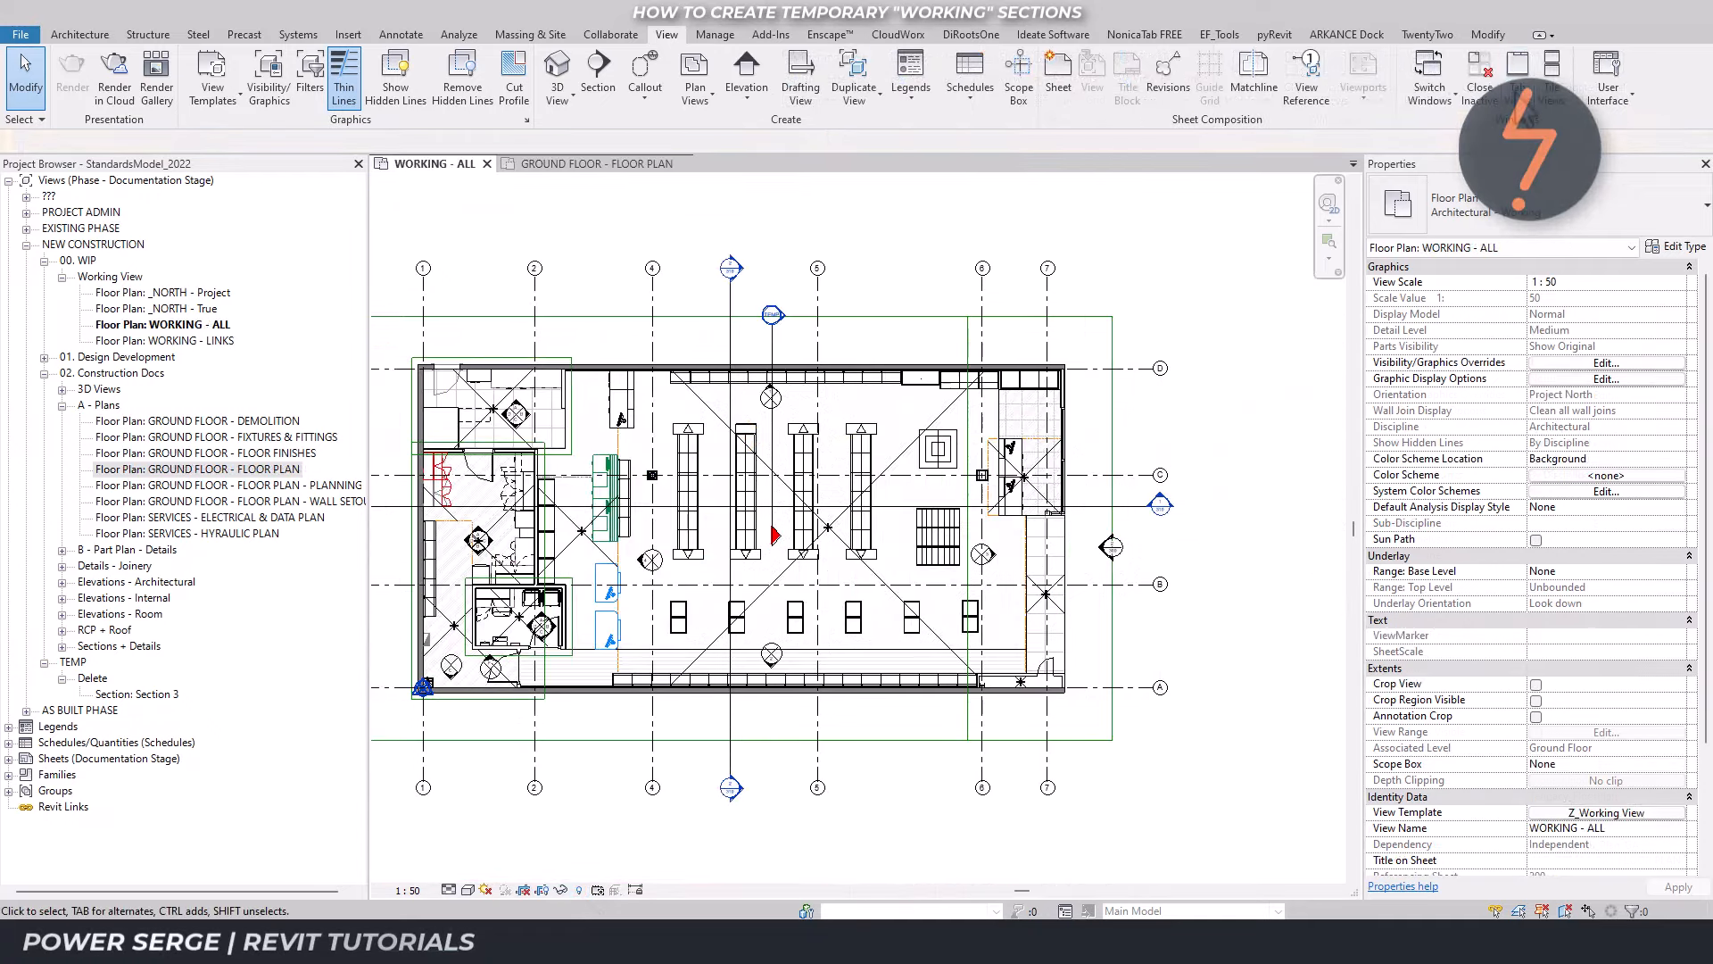
Inspect the type properties of the TEMP section in the WORKING - ALL plan, including its section tag's head and tail families.
left_click(772, 361)
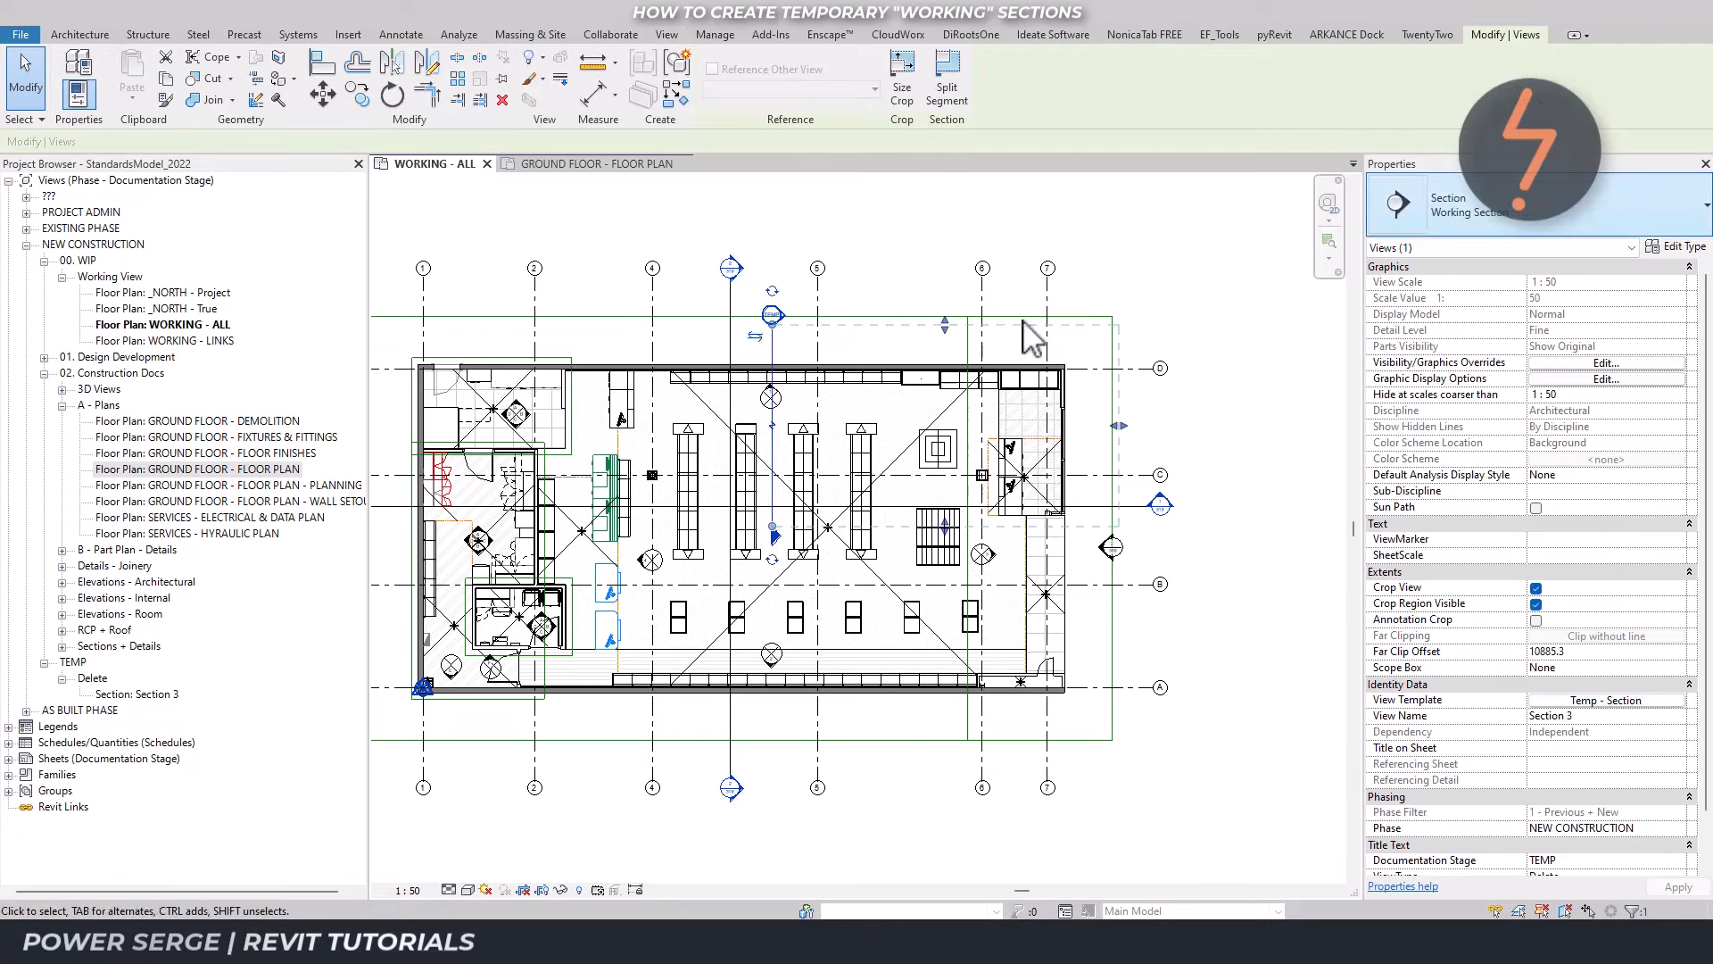
left_click(1676, 247)
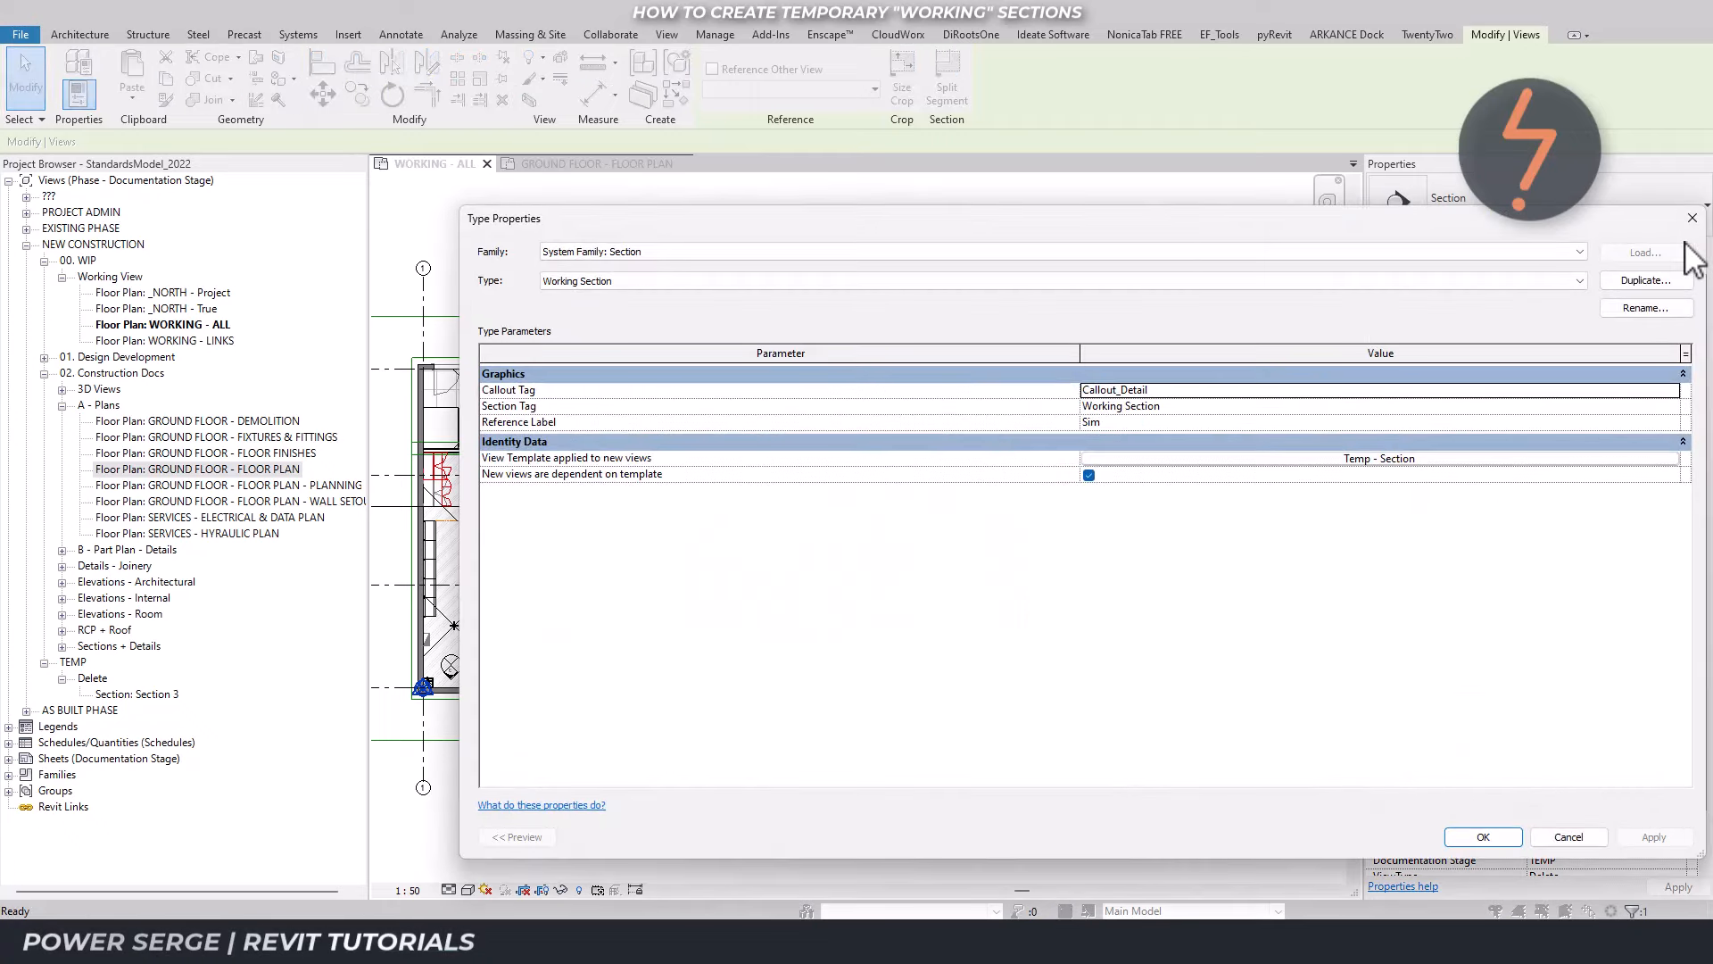
left_click(1658, 406)
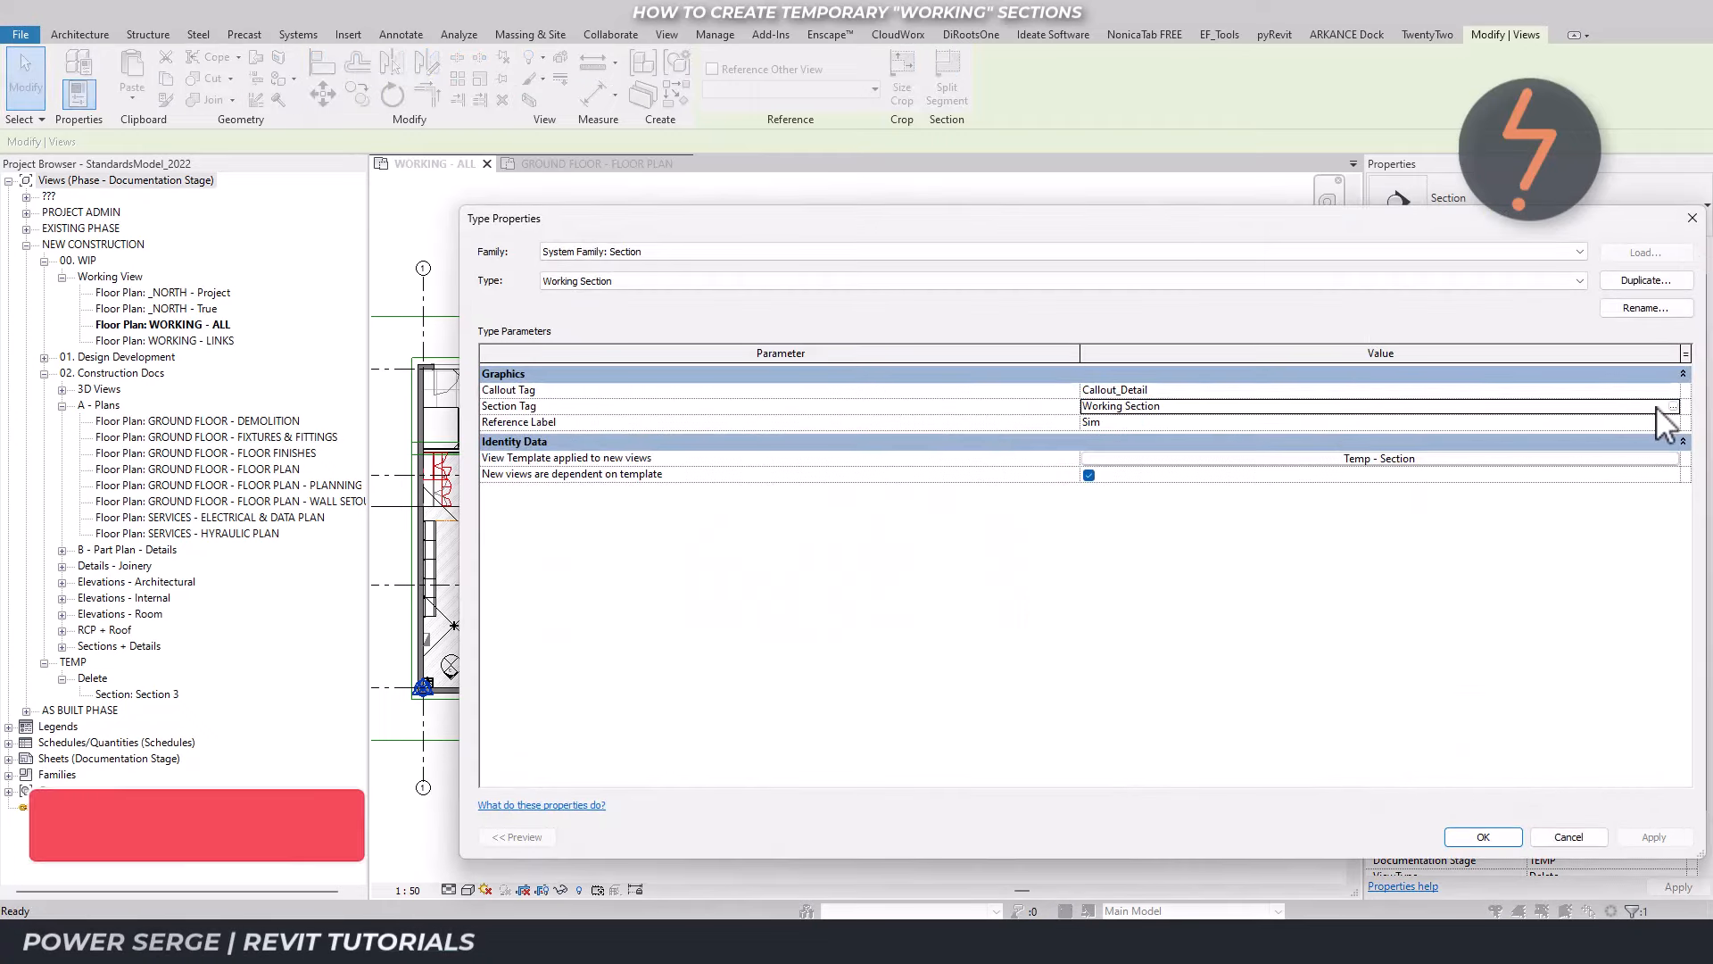
left_click(1674, 407)
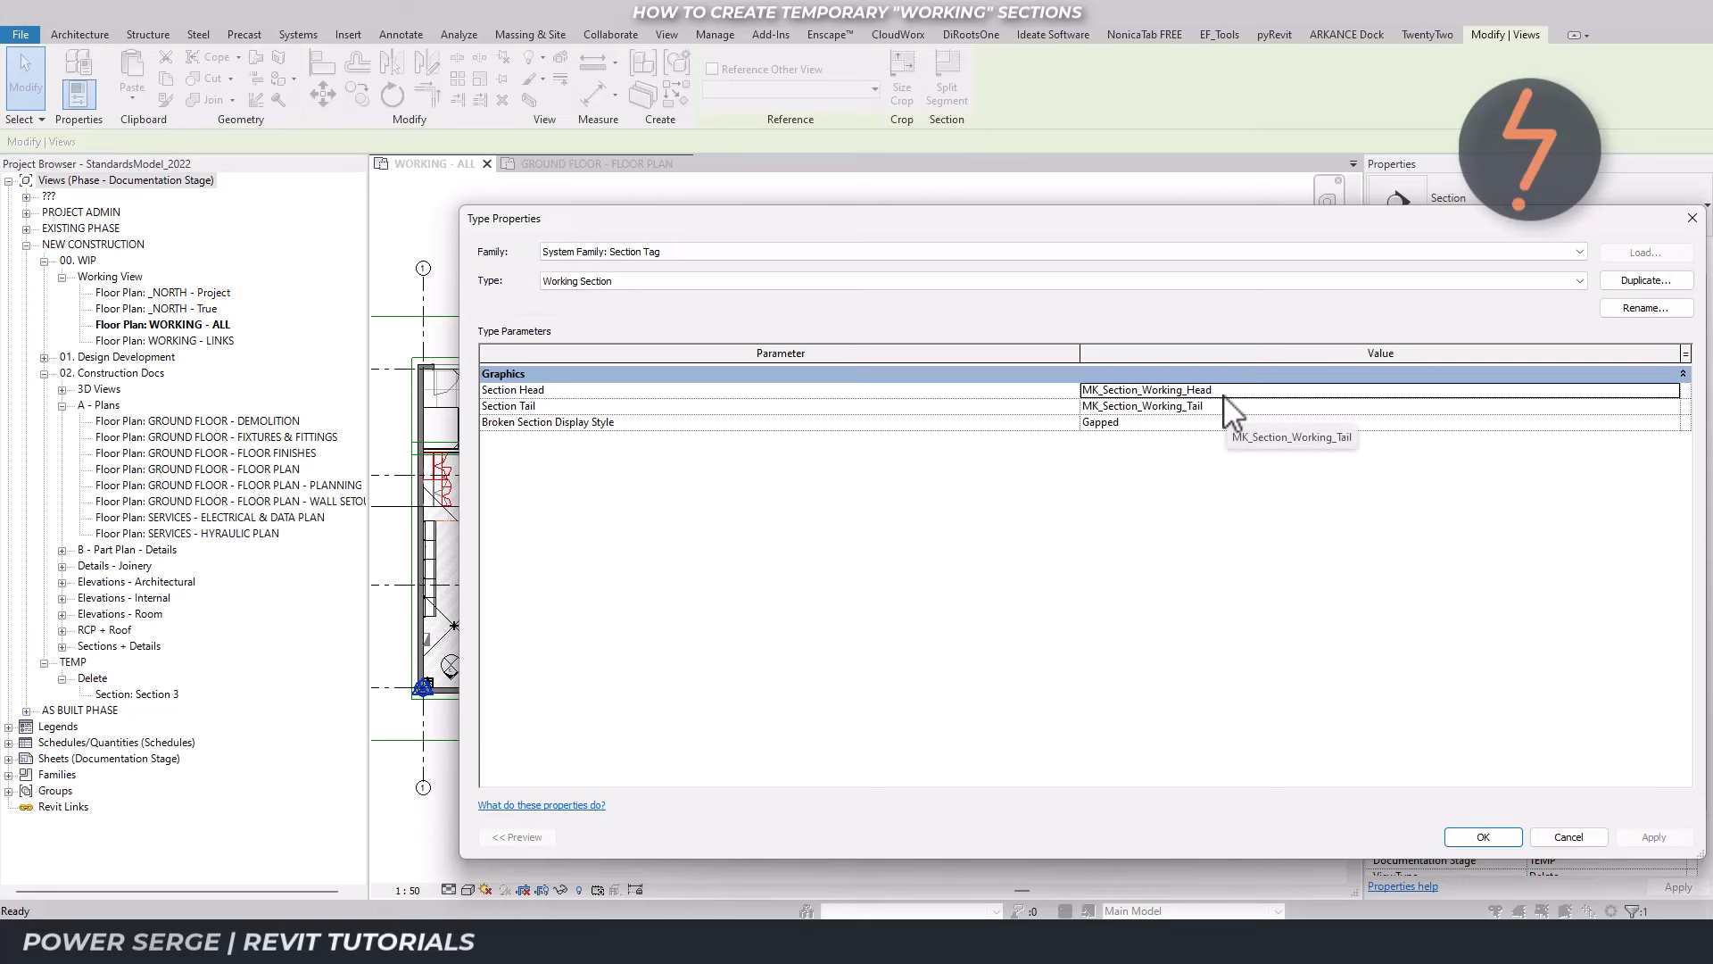
left_click(1486, 837)
left_click(1486, 837)
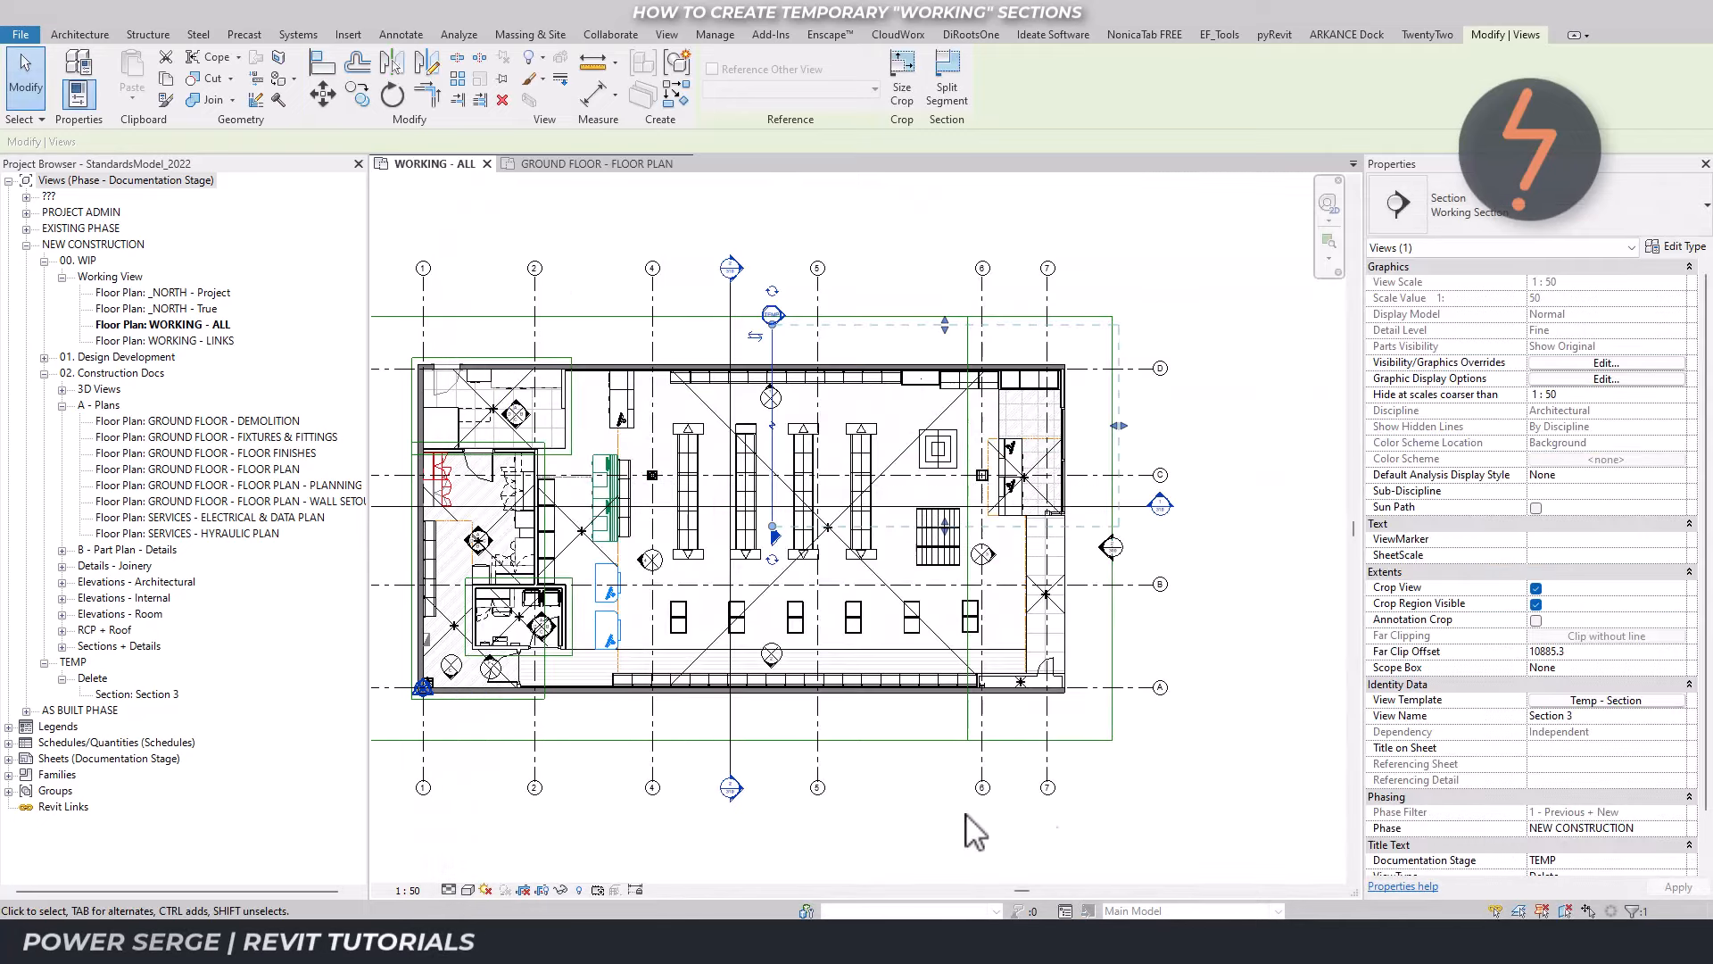
Open the MK_Section_Working_Head annotation symbol family for editing from the Project Browser.
left_click(9, 774)
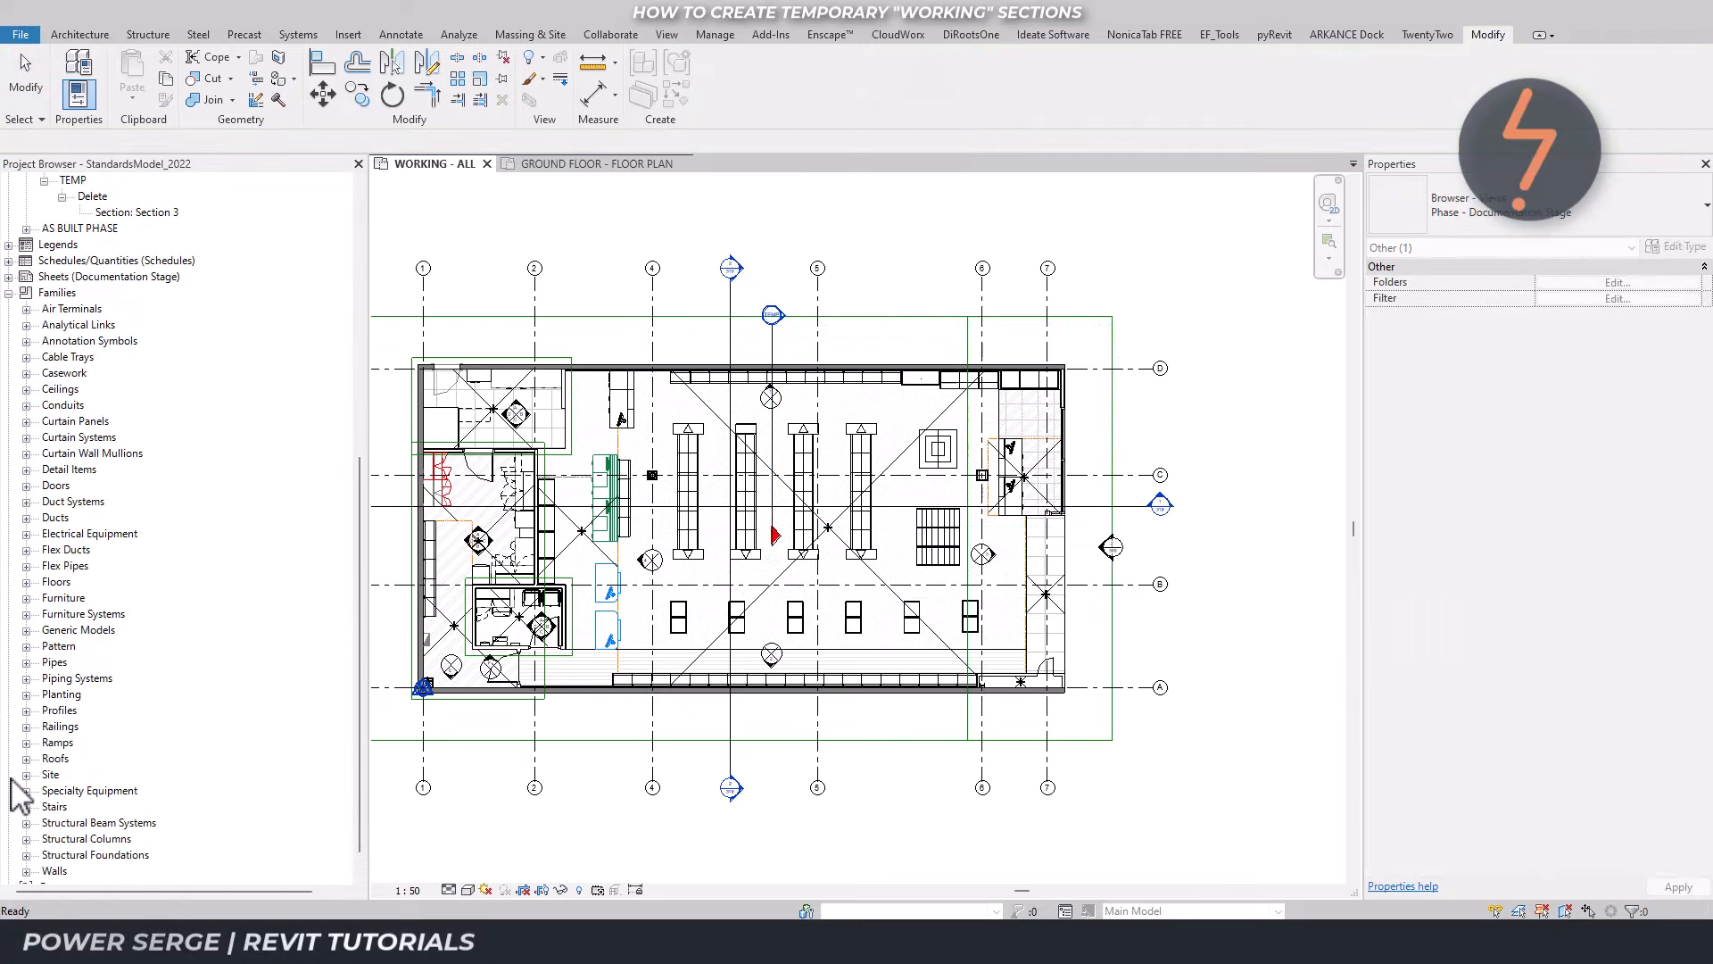
left_click(26, 341)
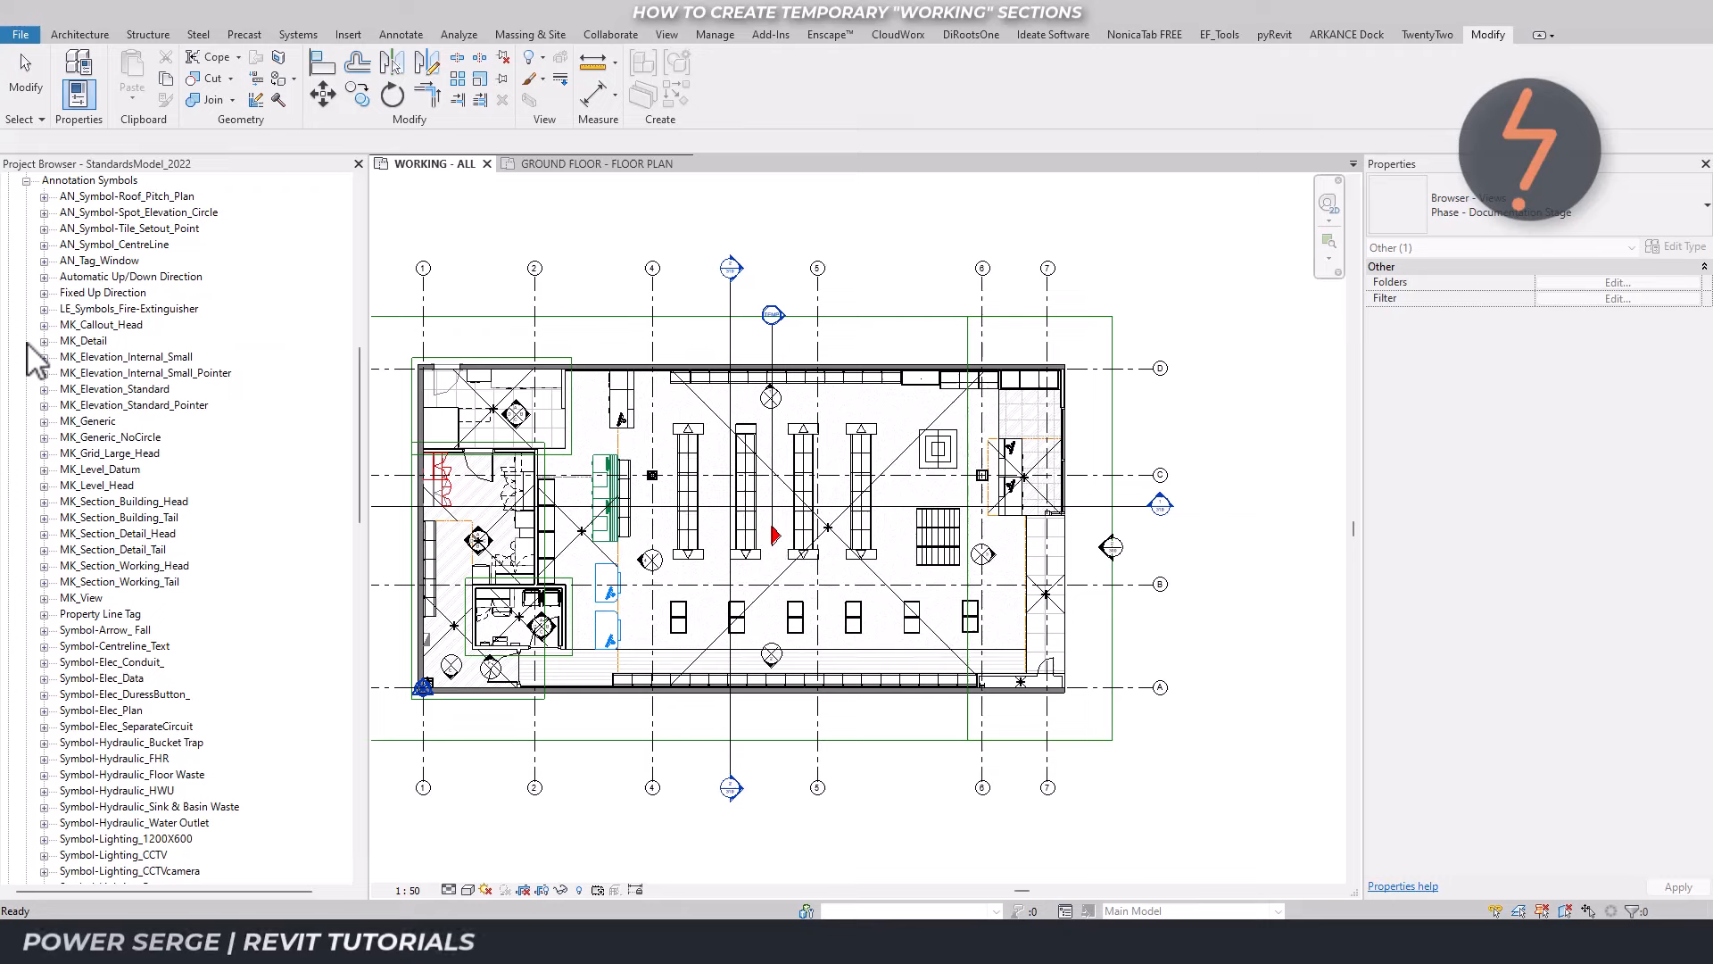
left_click(44, 566)
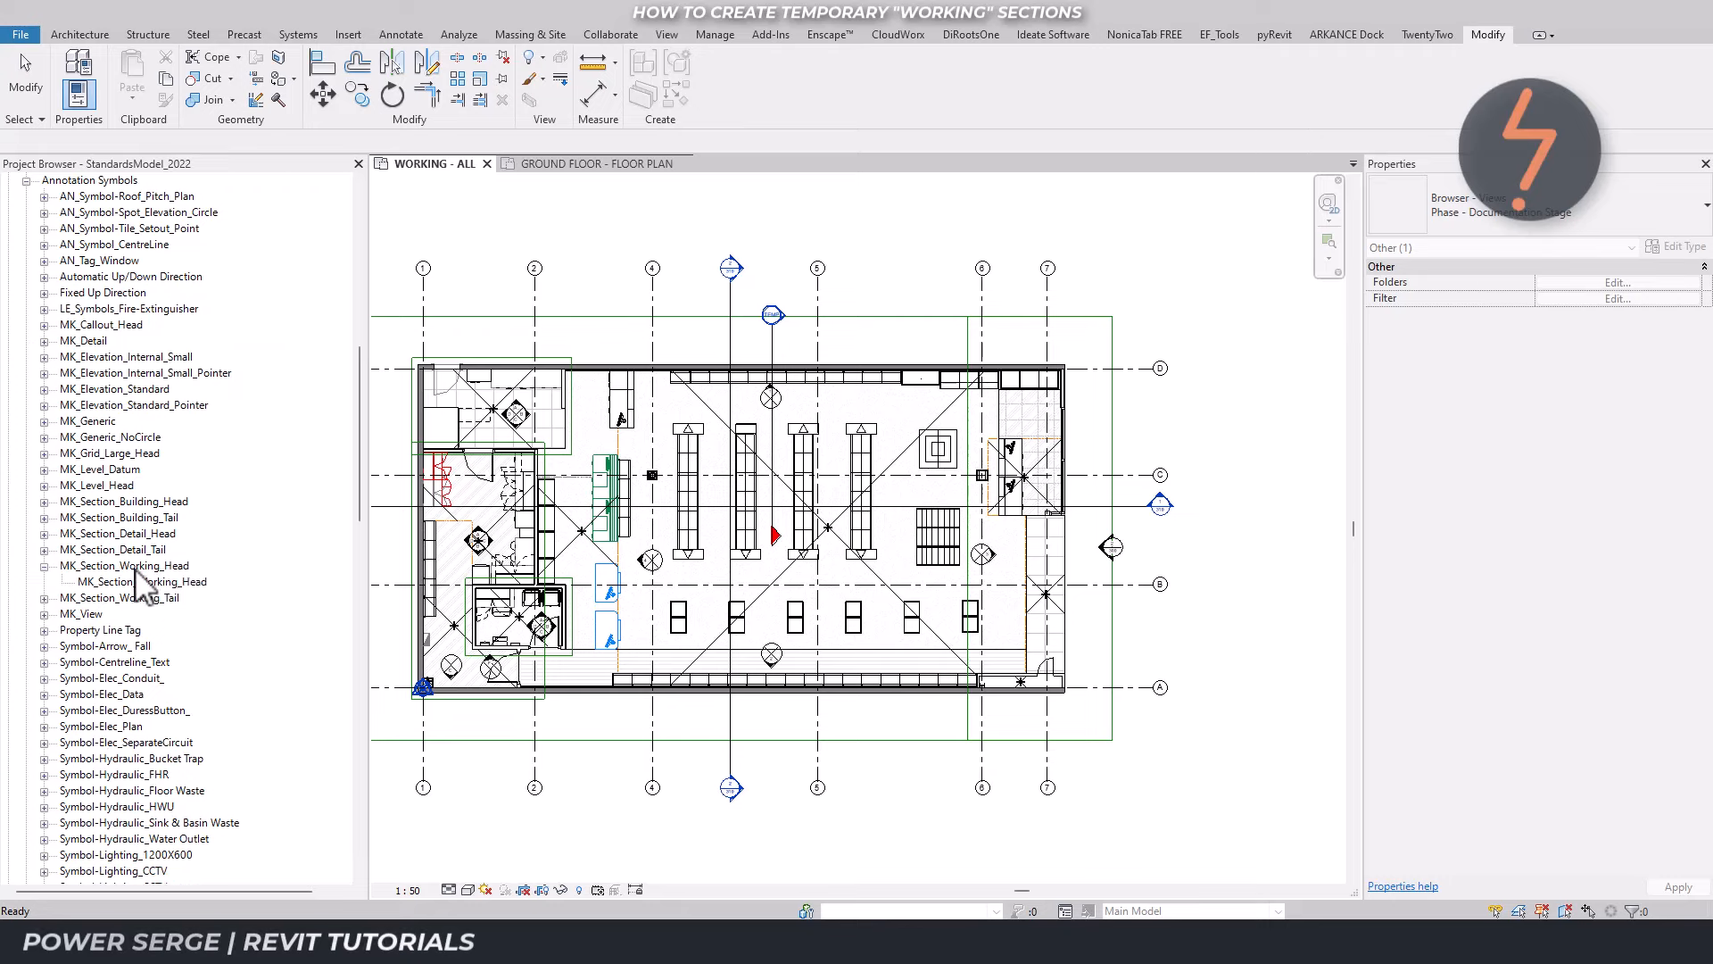
right_click(172, 570)
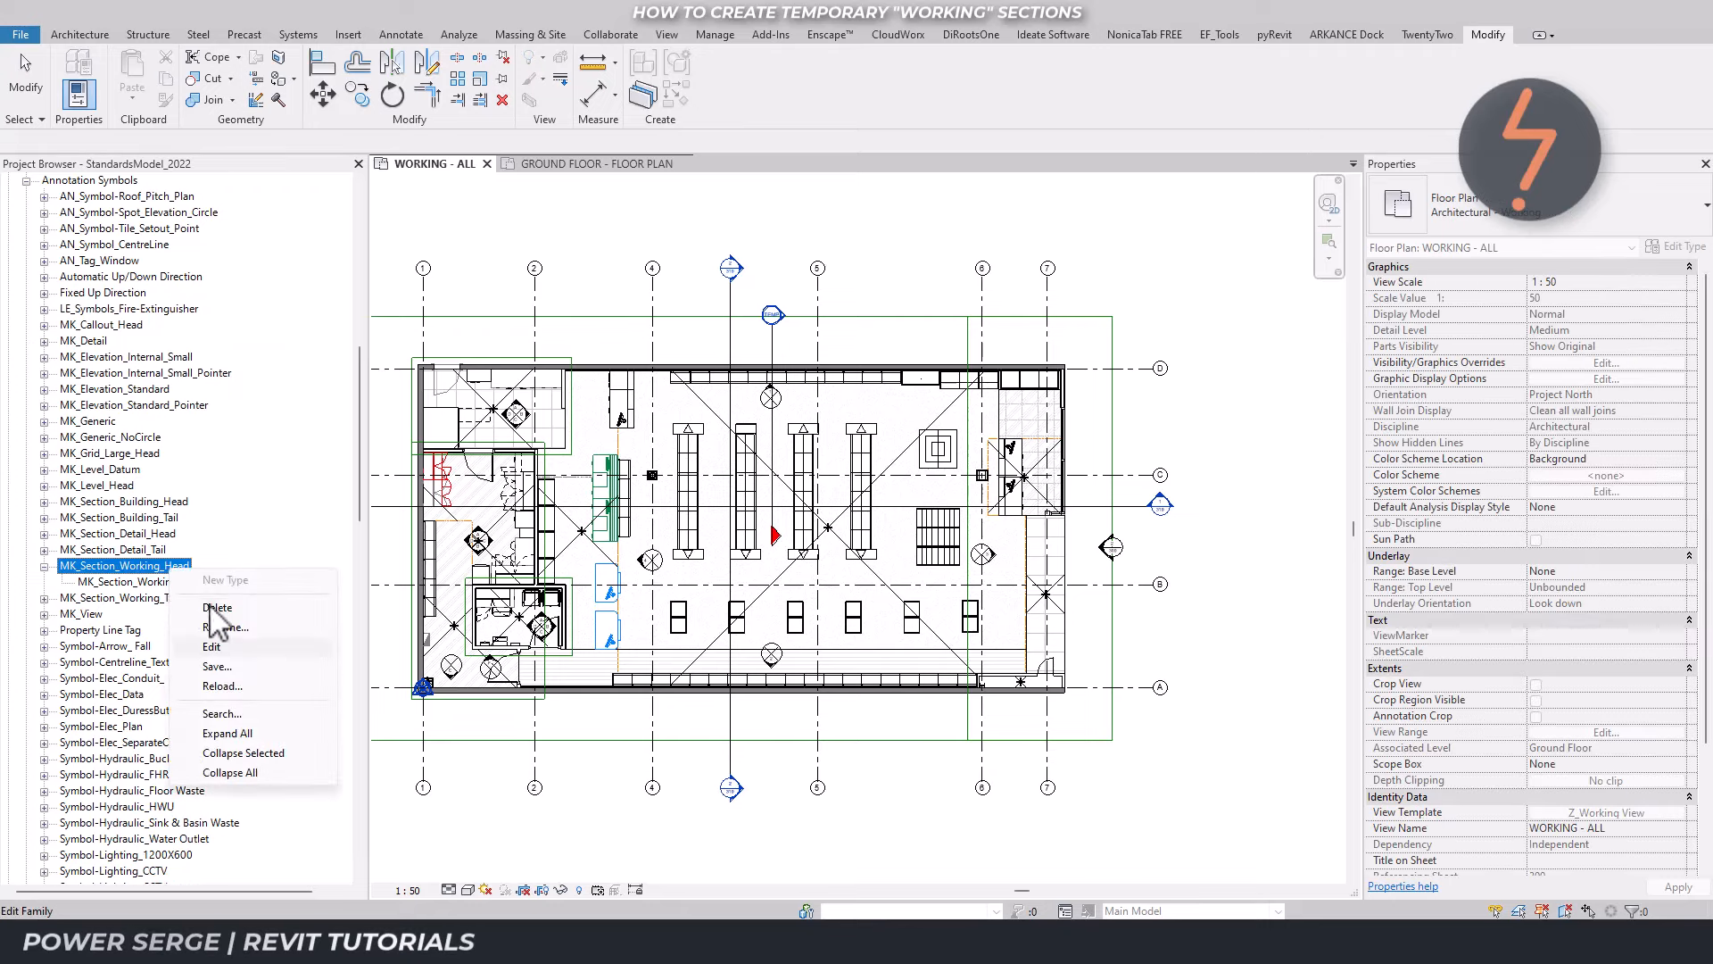
left_click(257, 649)
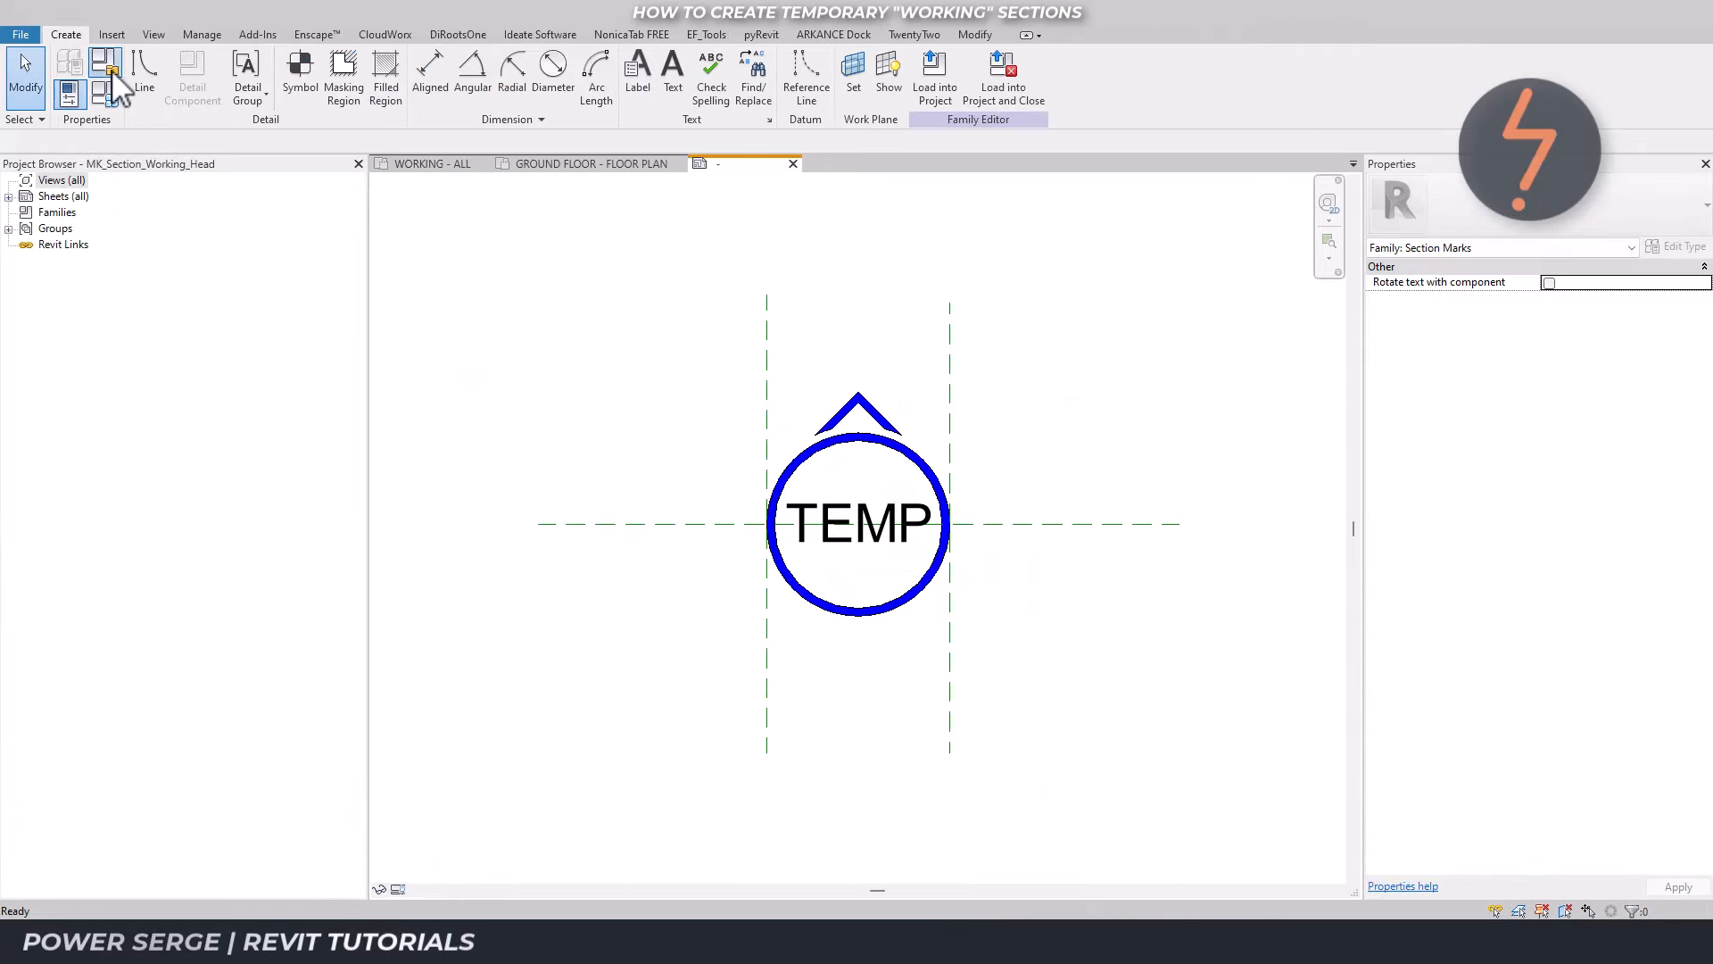
Check the section head family's category and parameters, and return to the WORKING - ALL view.
left_click(110, 70)
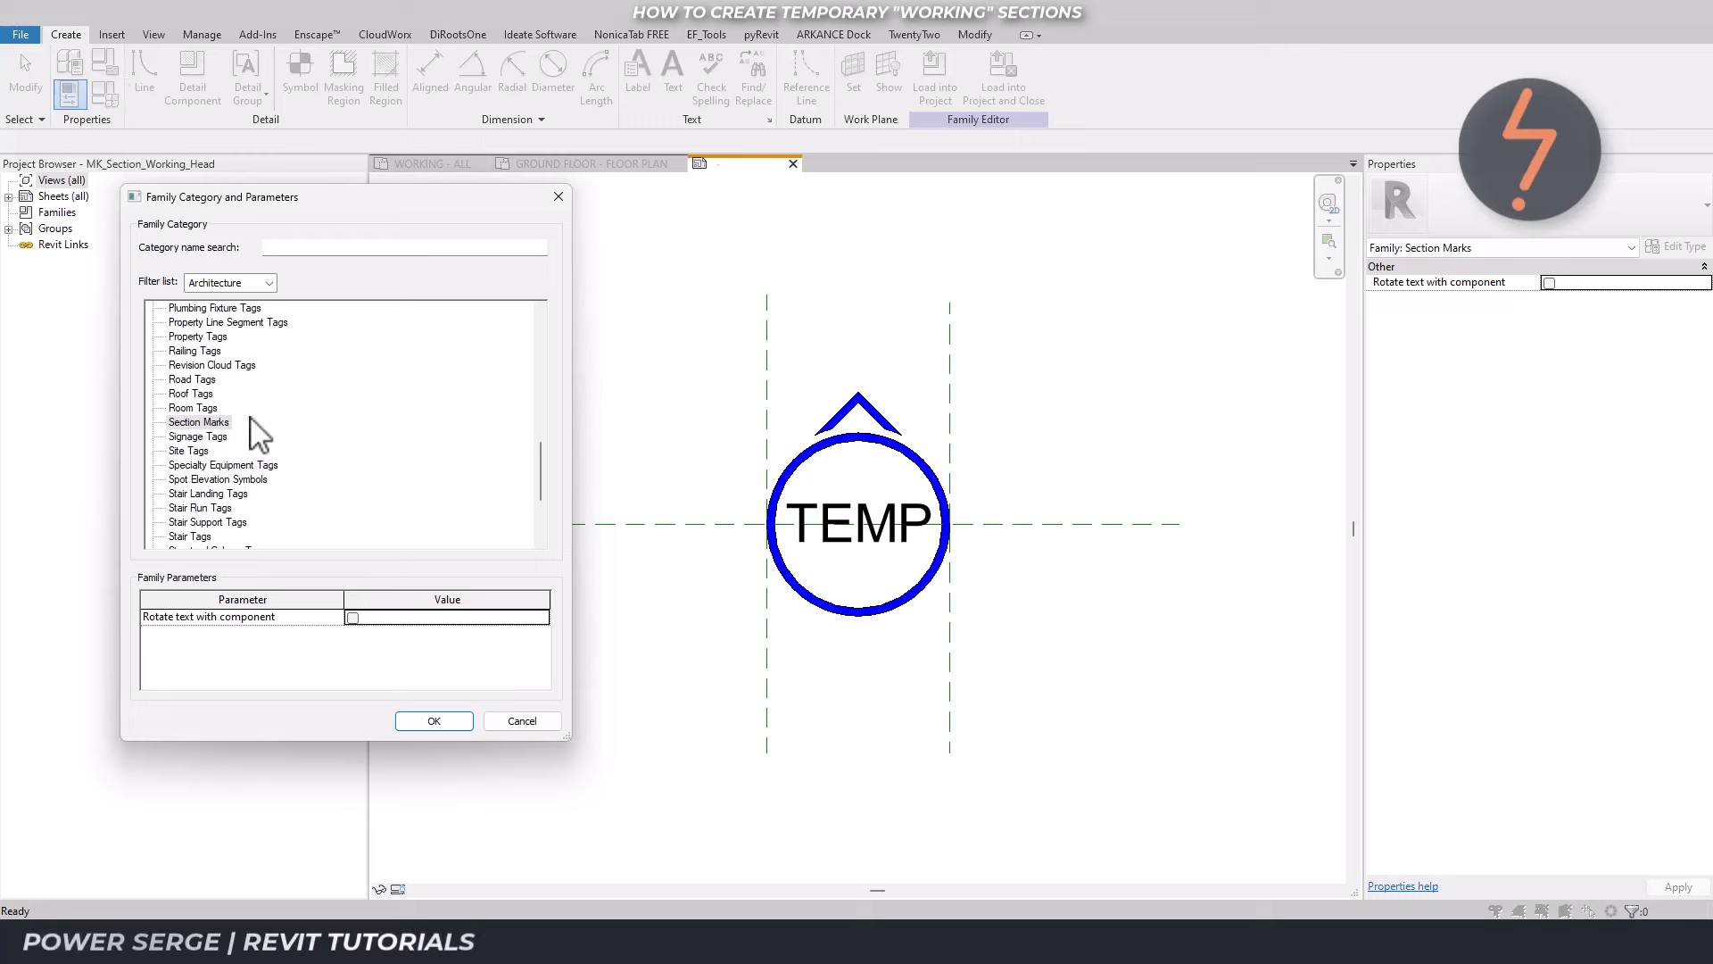
left_click(446, 721)
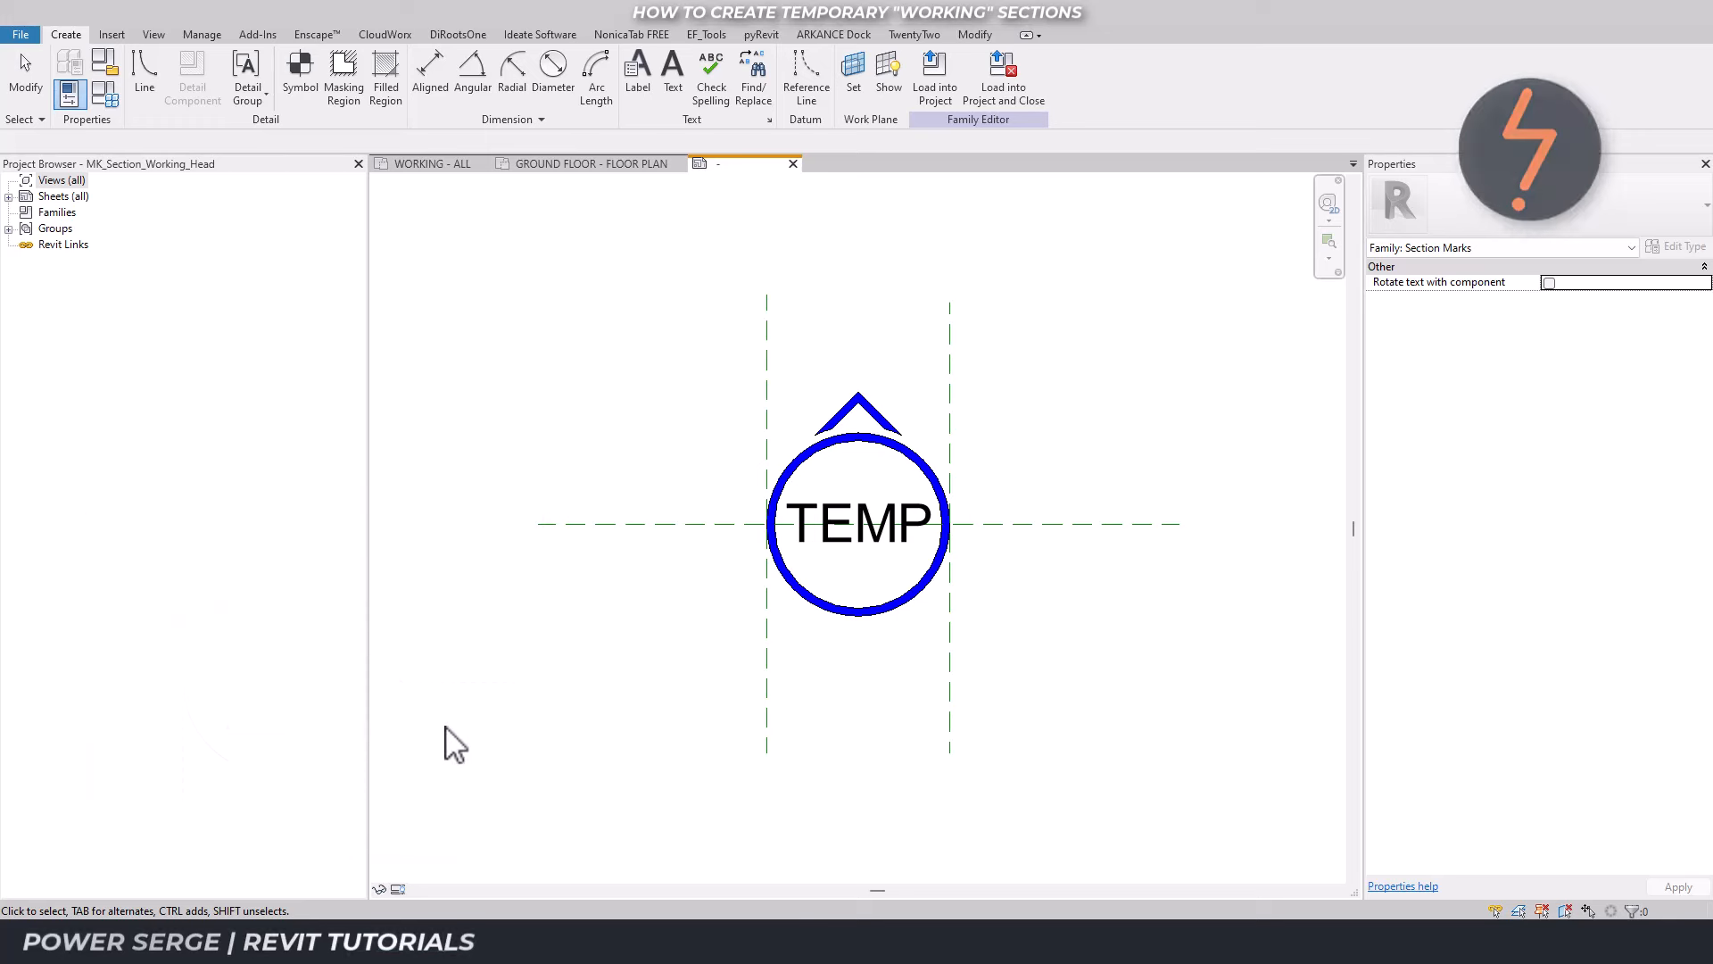
left_click(446, 716)
left_click(435, 169)
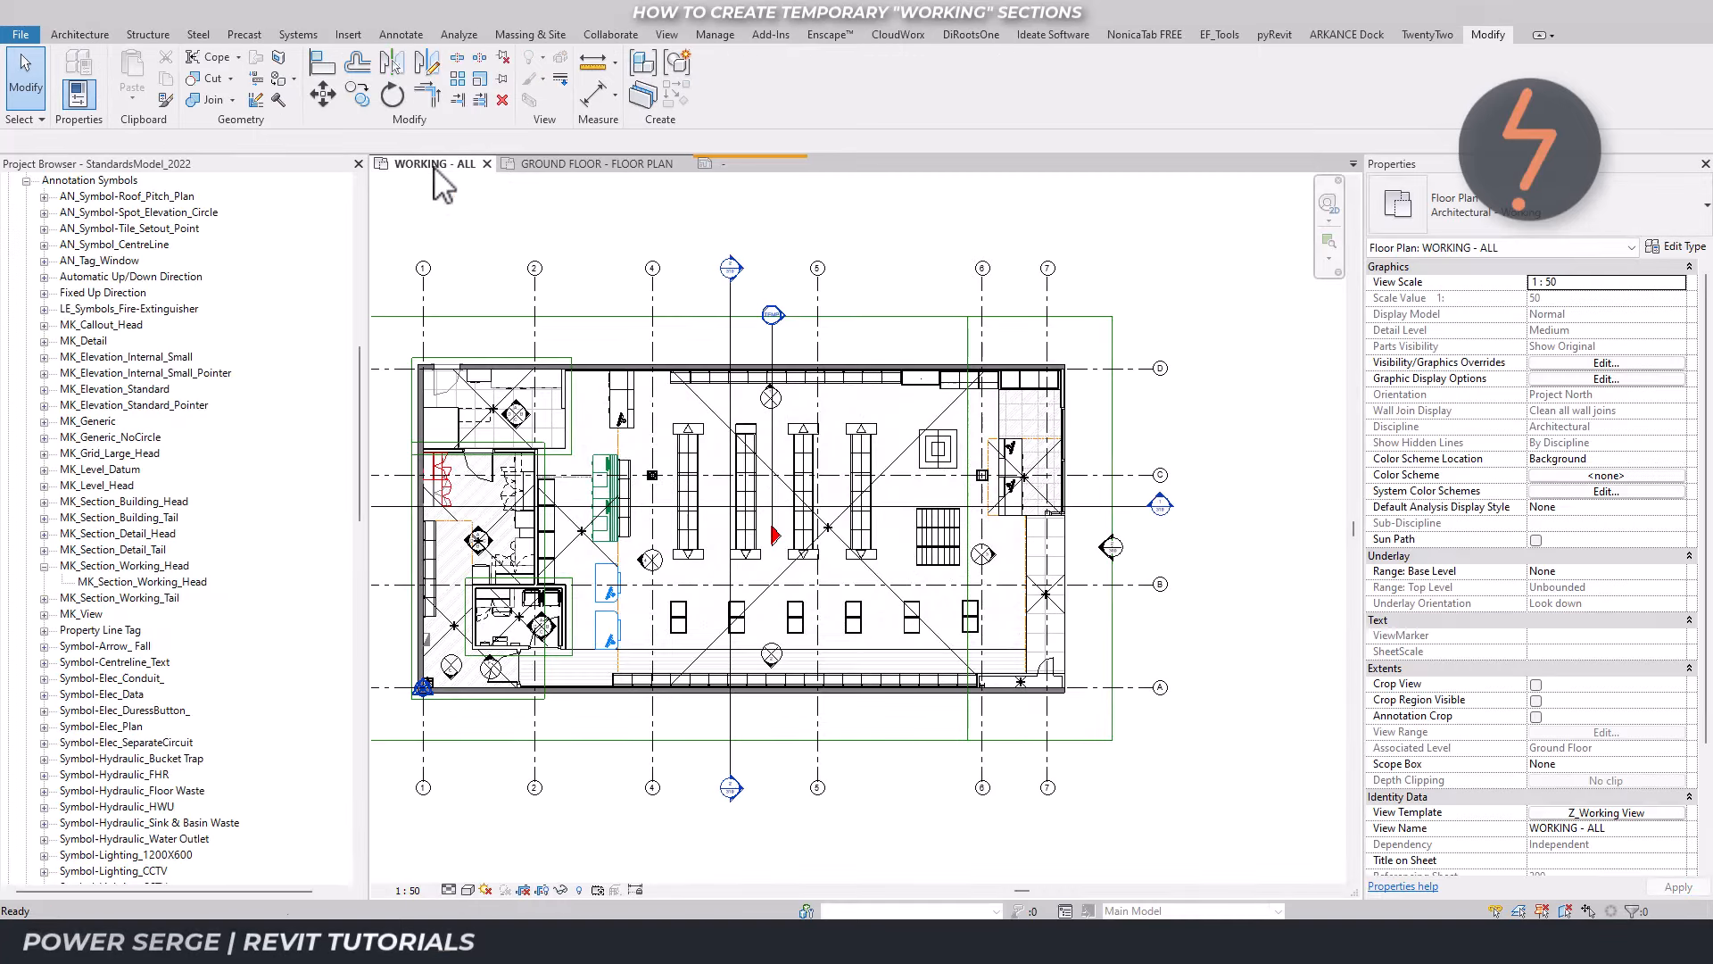
Make the Sections_Non Architectural filter visible in the Arch_Plan_GA view template of the GROUND FLOOR - FLOOR PLAN view.
left_click(589, 166)
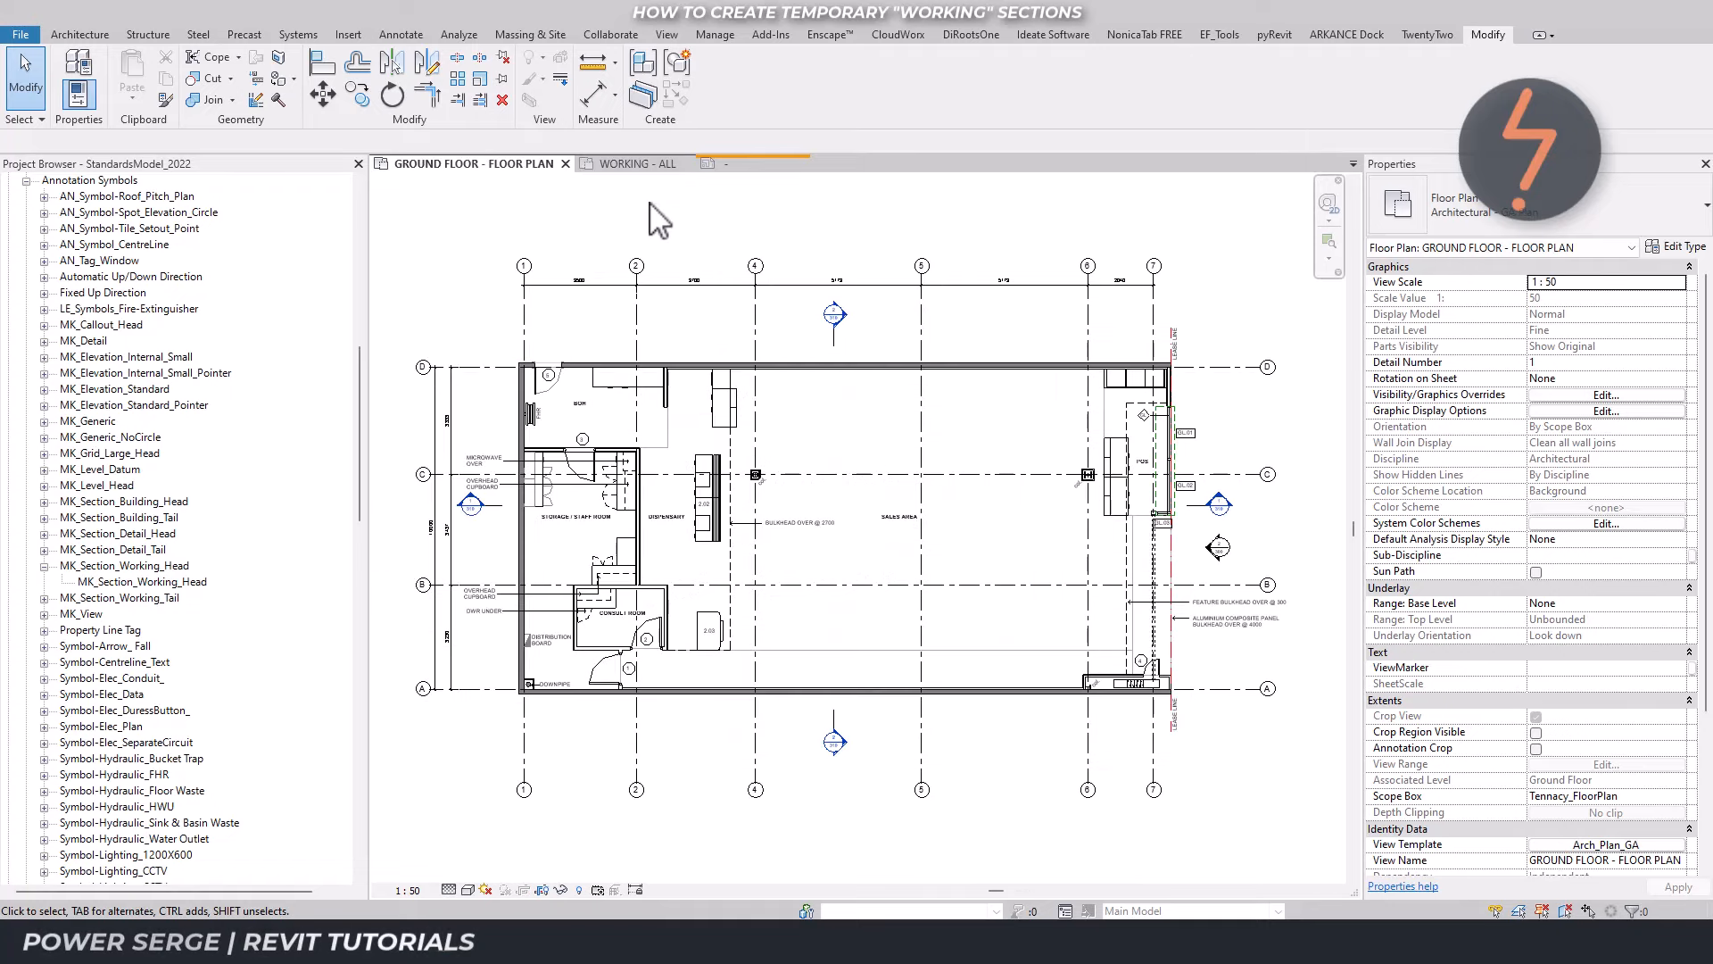
left_click(1587, 846)
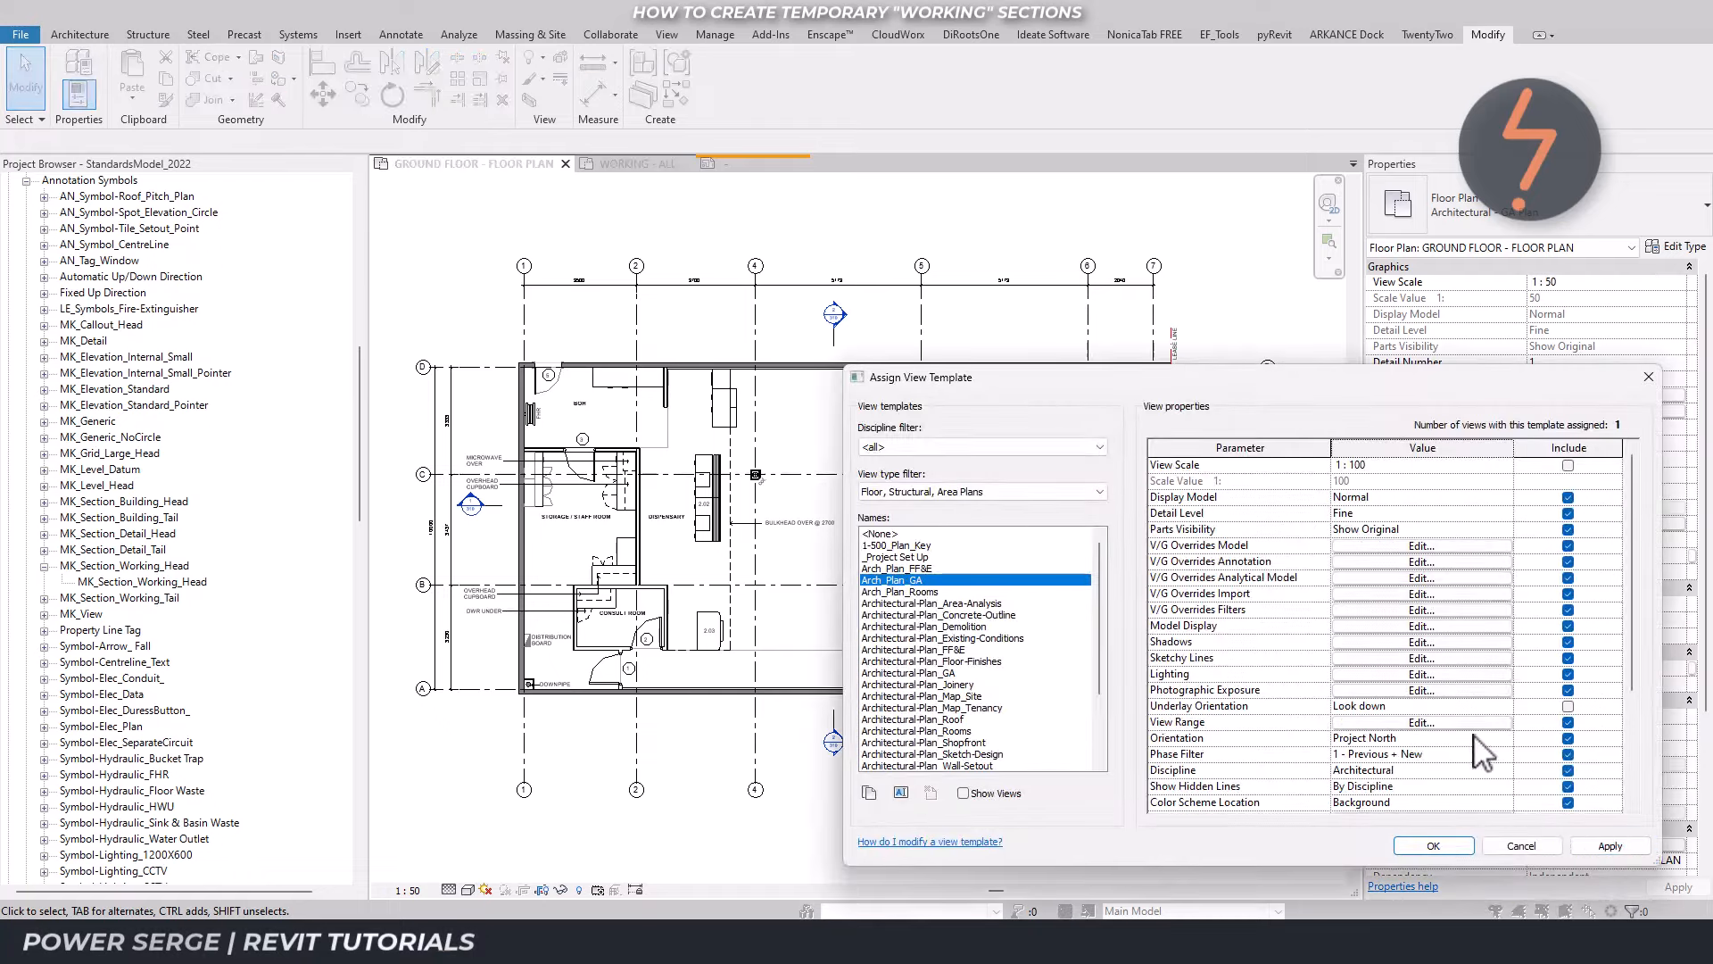
left_click(1352, 612)
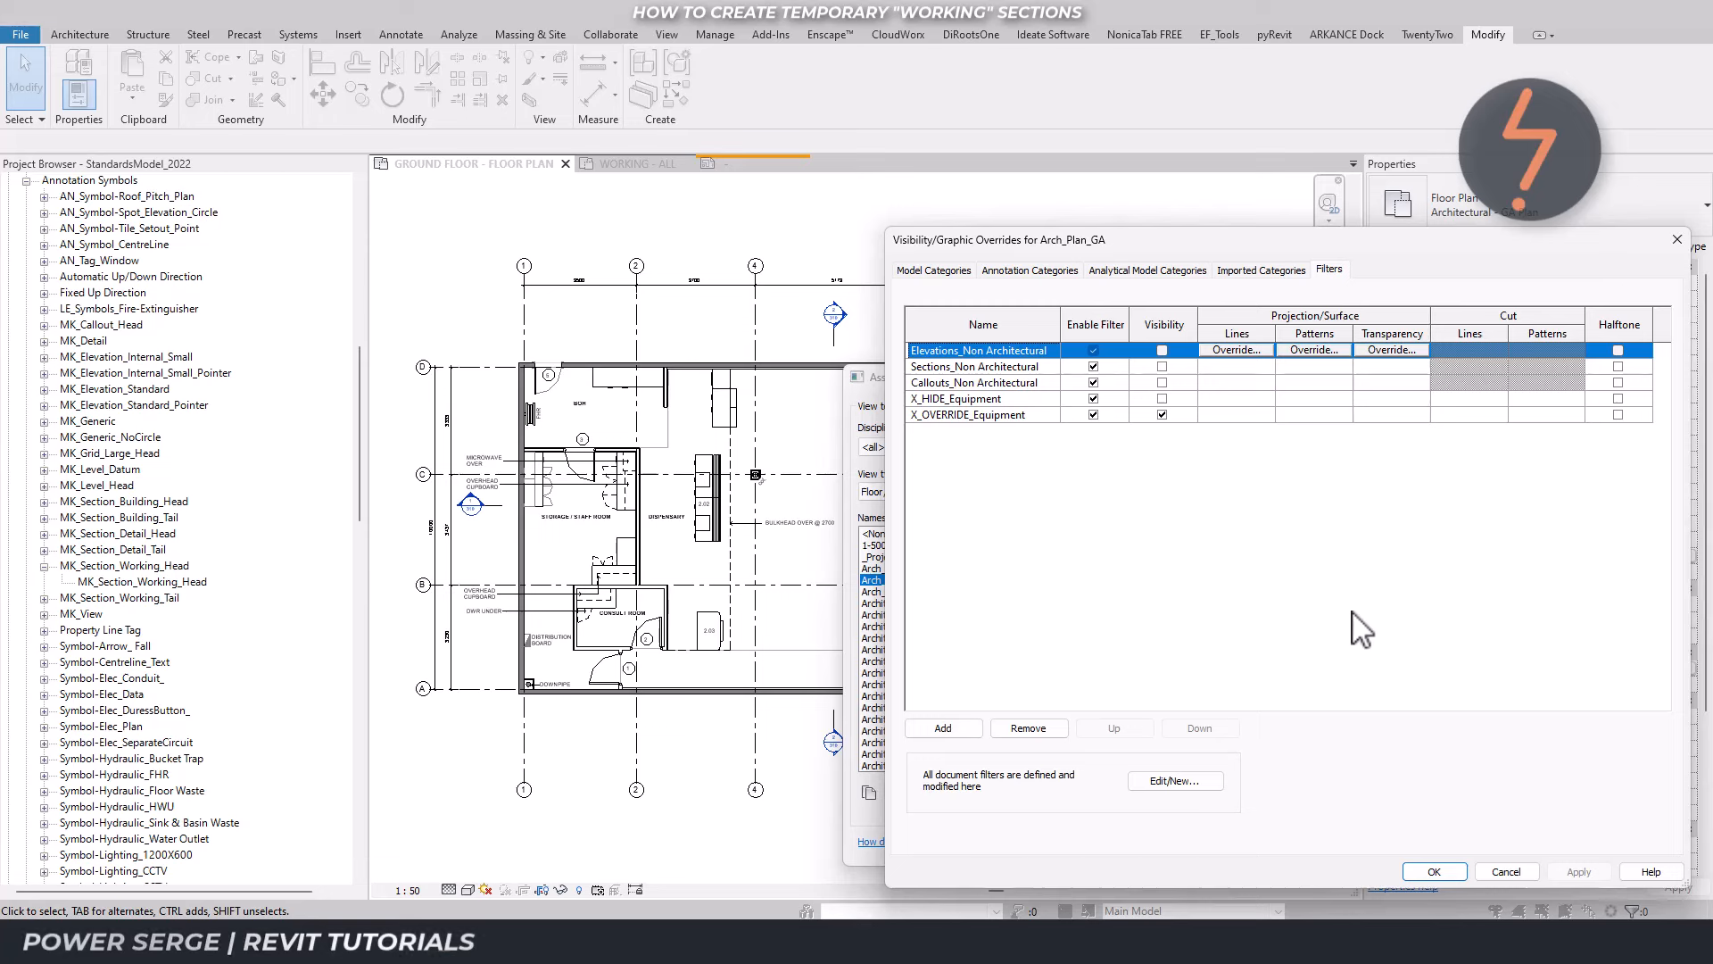
left_click(1162, 366)
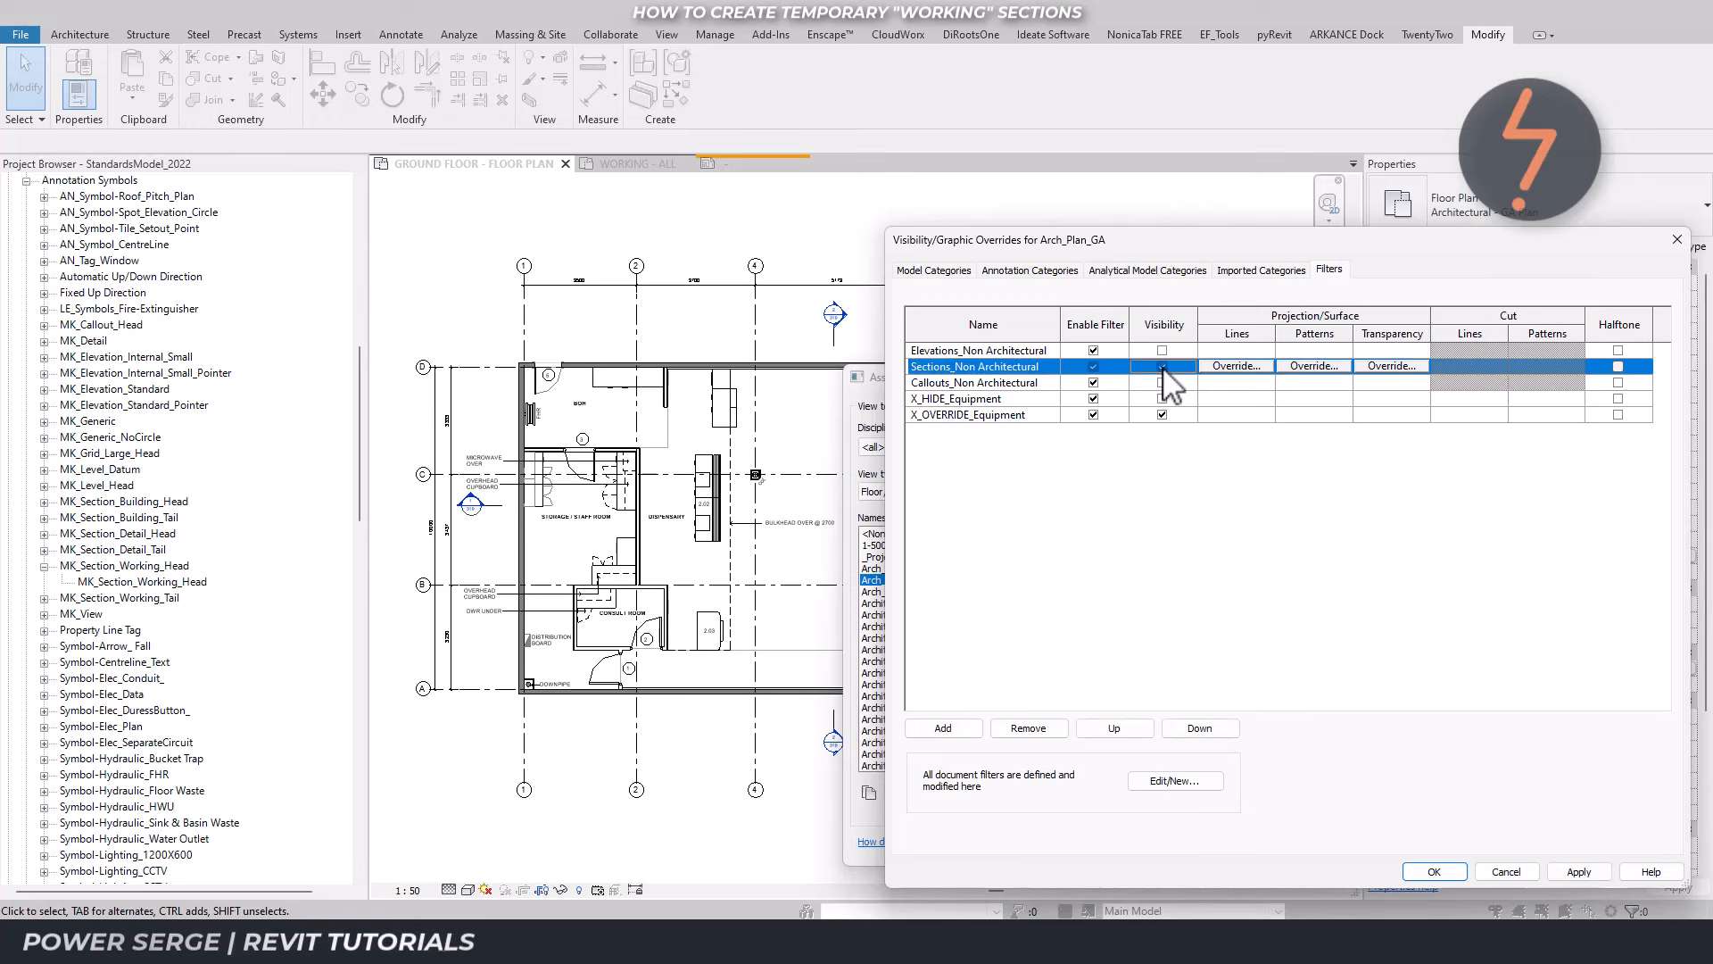
left_click(1577, 871)
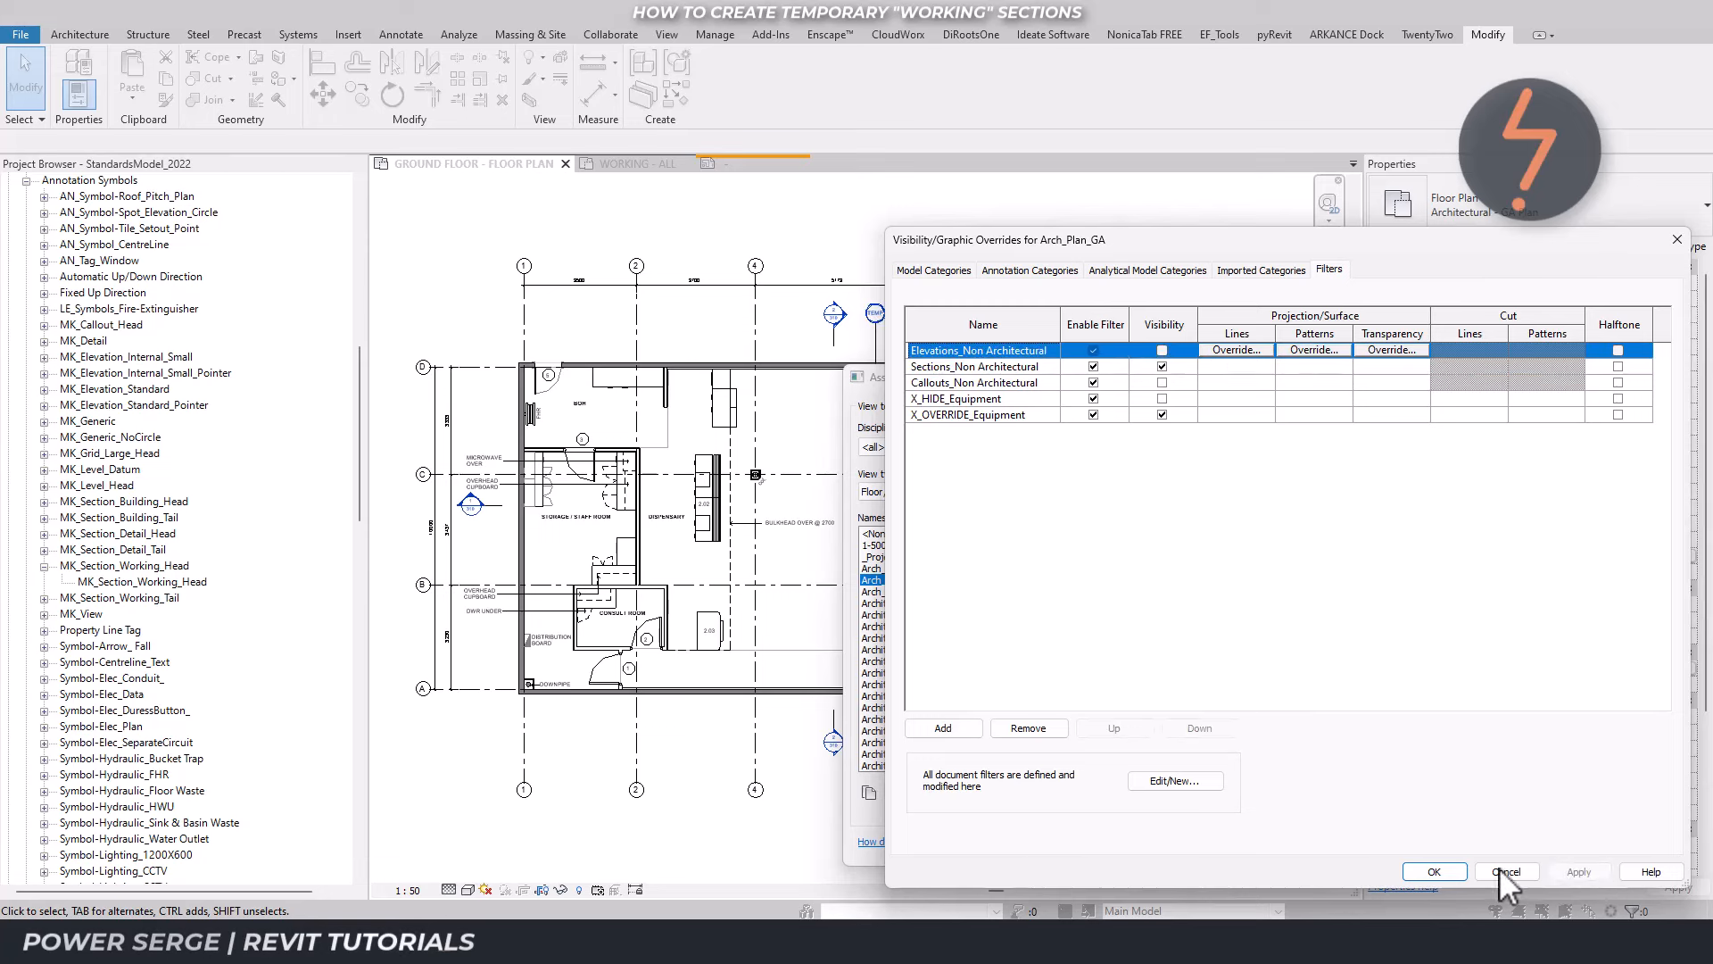
left_click(1434, 871)
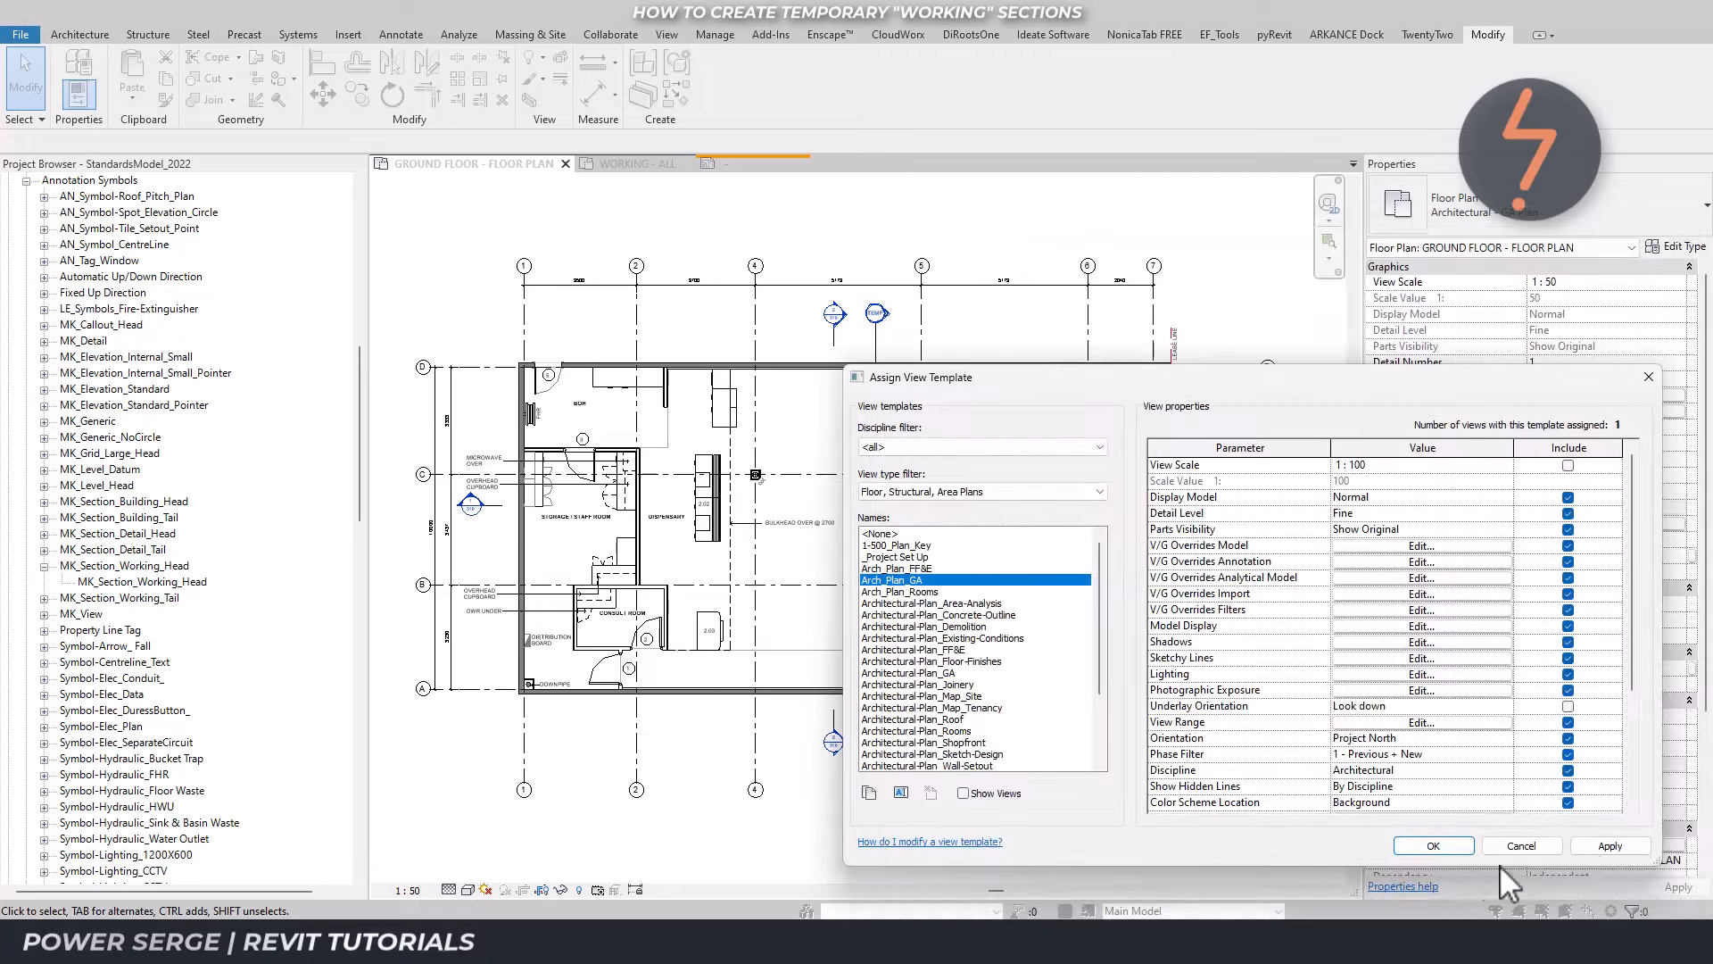
left_click(1433, 846)
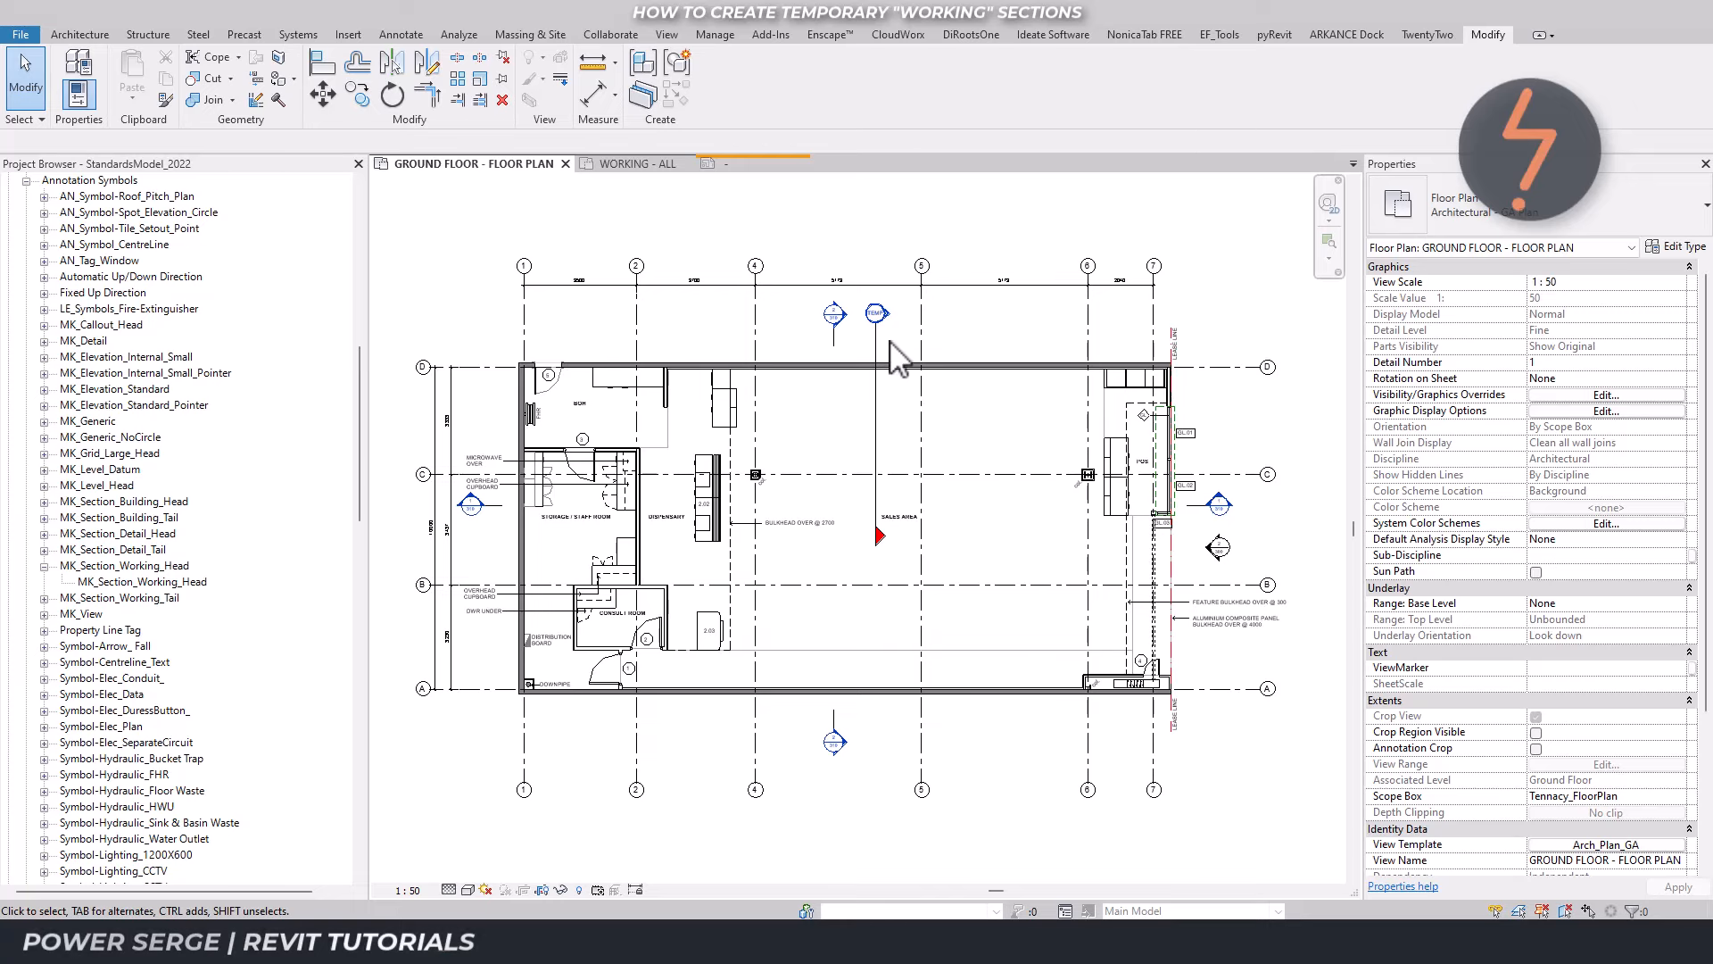
Turn off visibility of the Sections_Non Architectural filter in the Arch_Plan_GA view template, reviewing the filter's rule before applying.
left_click(1557, 846)
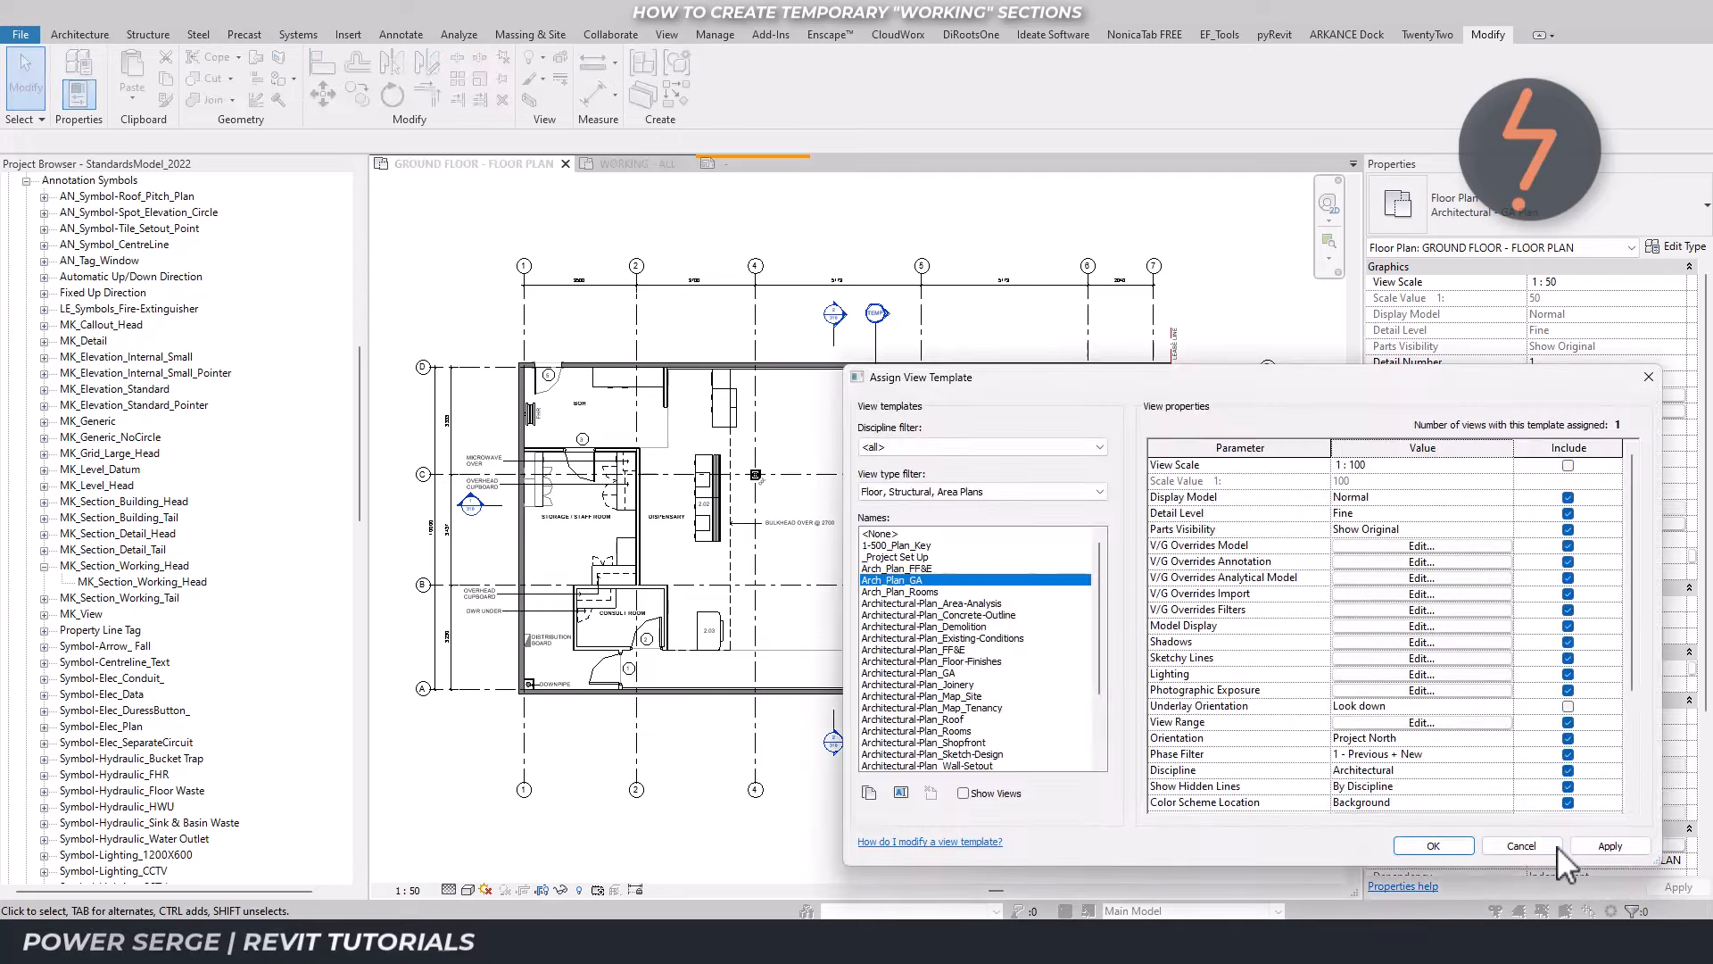
left_click(1407, 610)
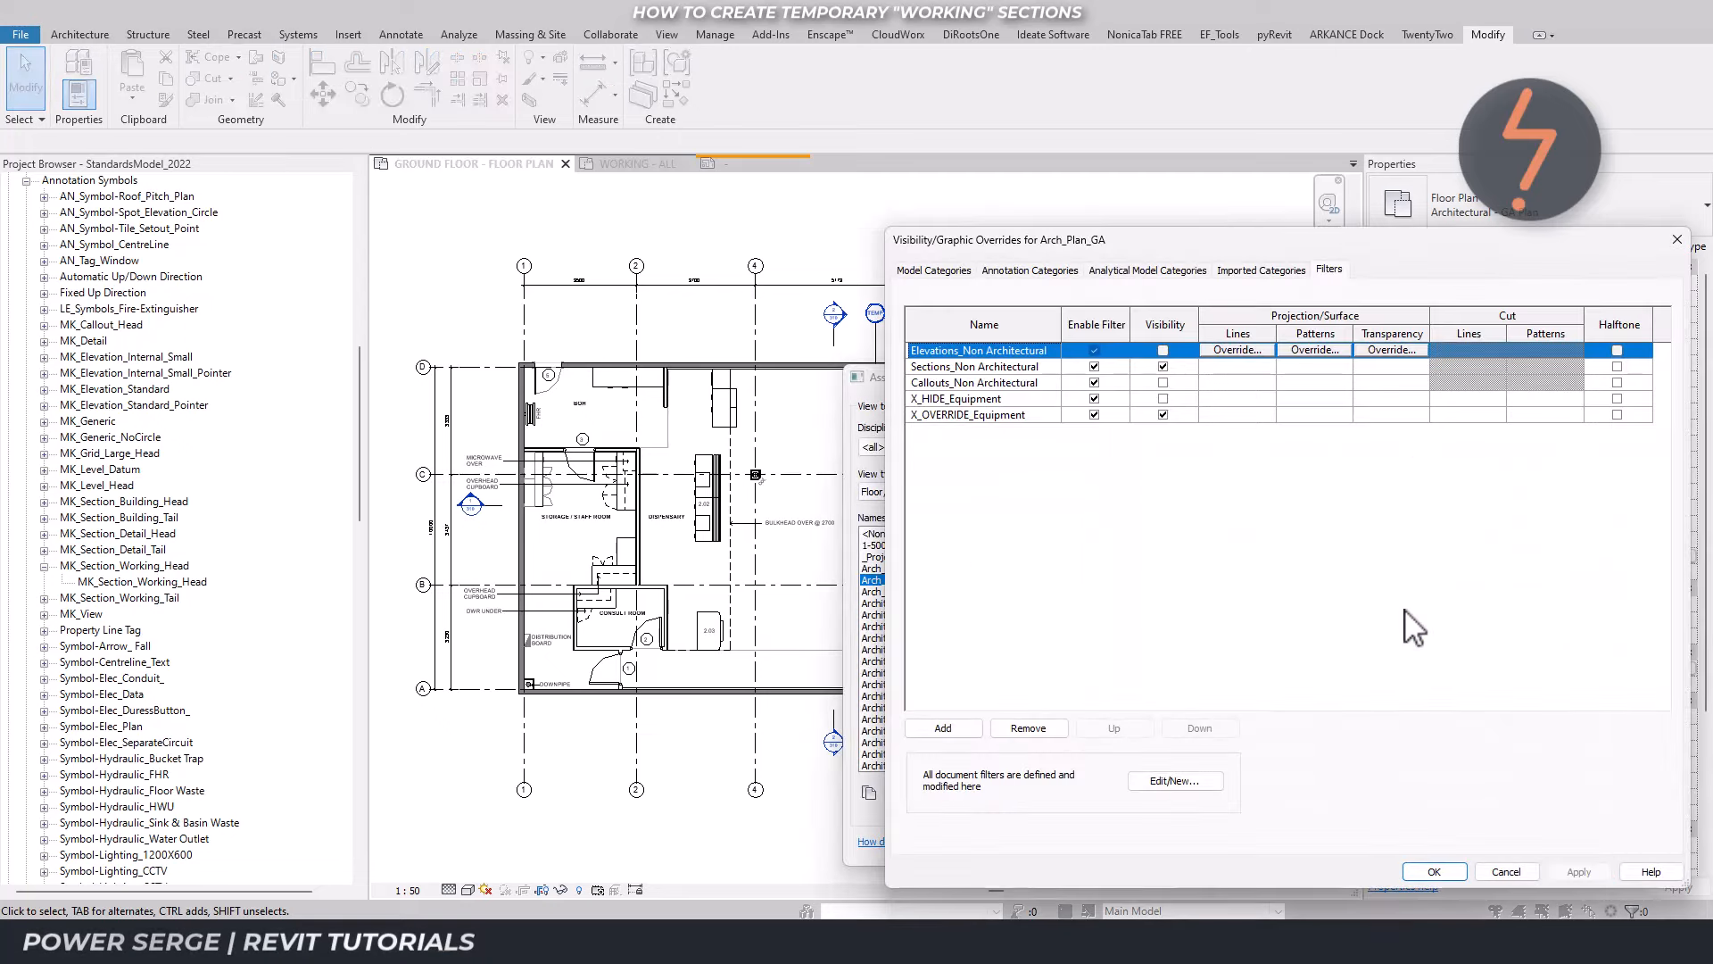
left_click(1164, 366)
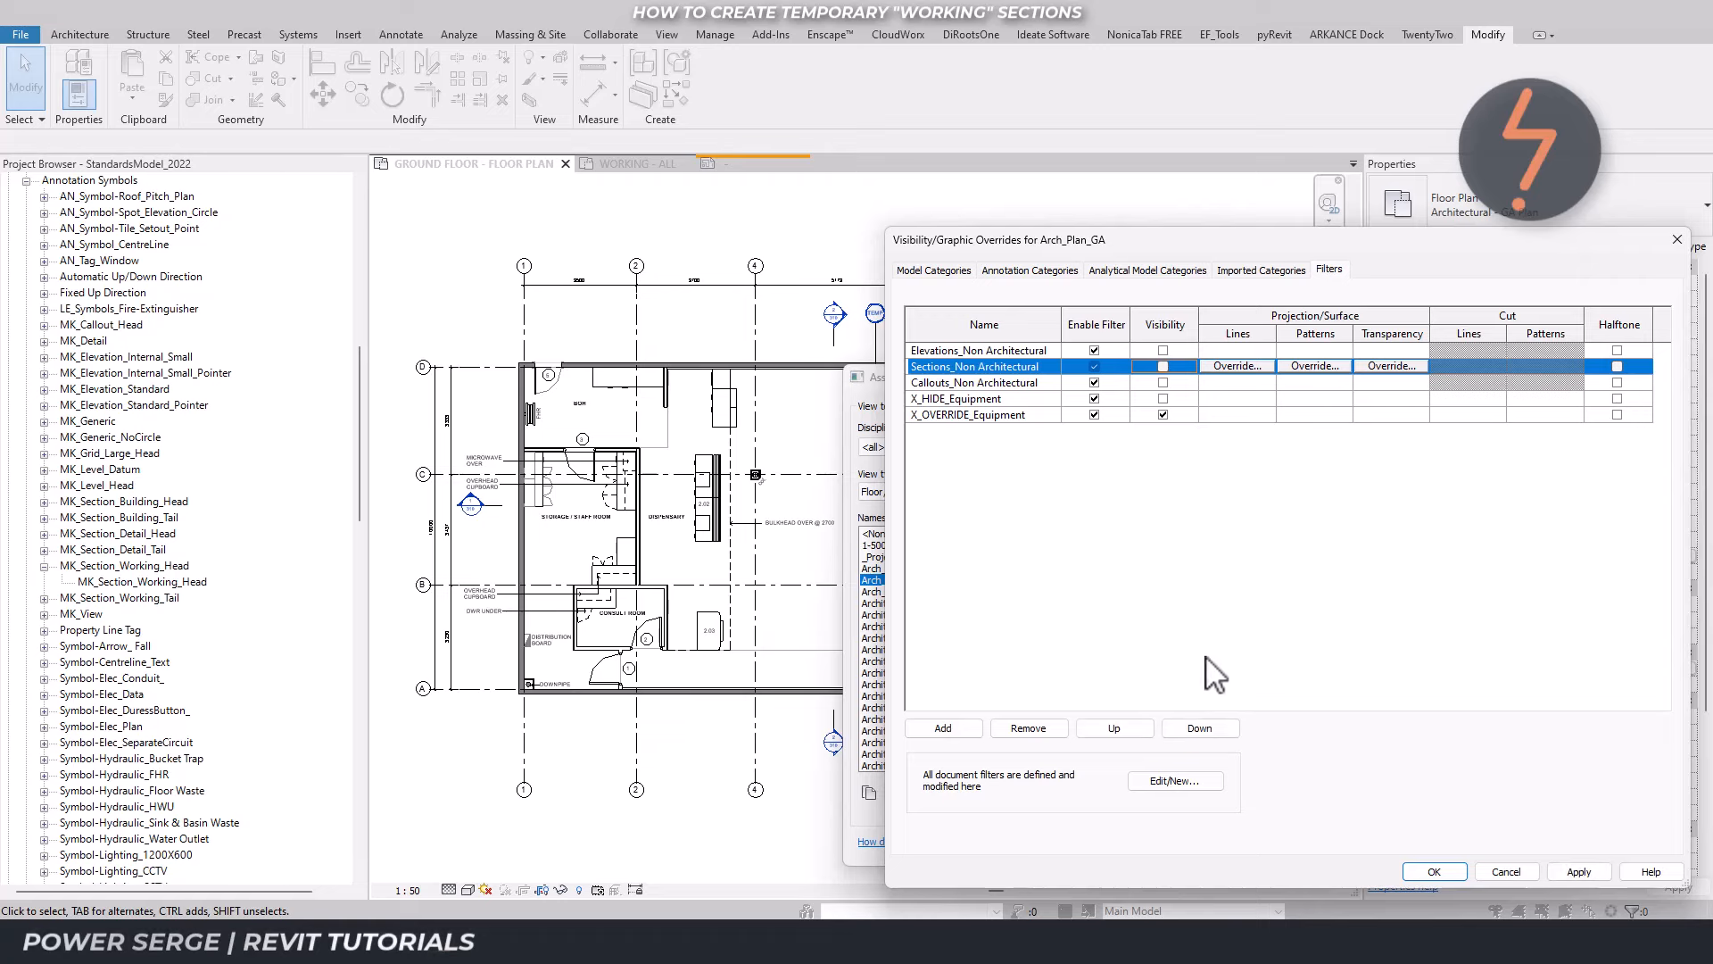
left_click(1201, 783)
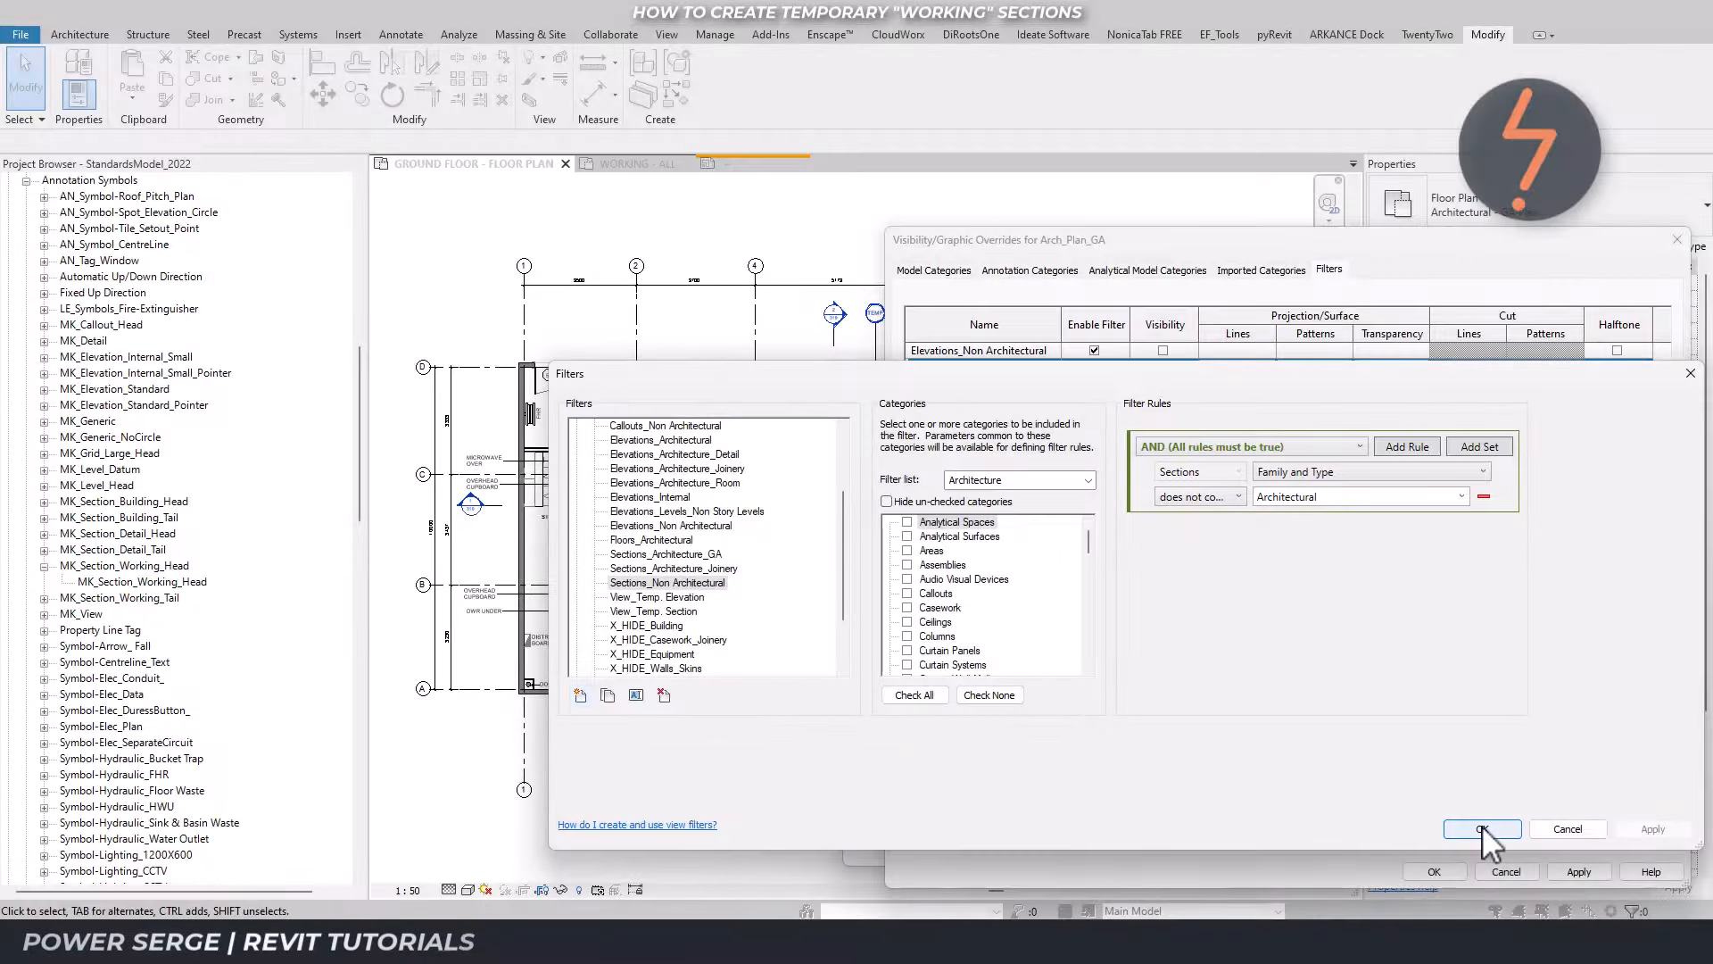
left_click(1482, 829)
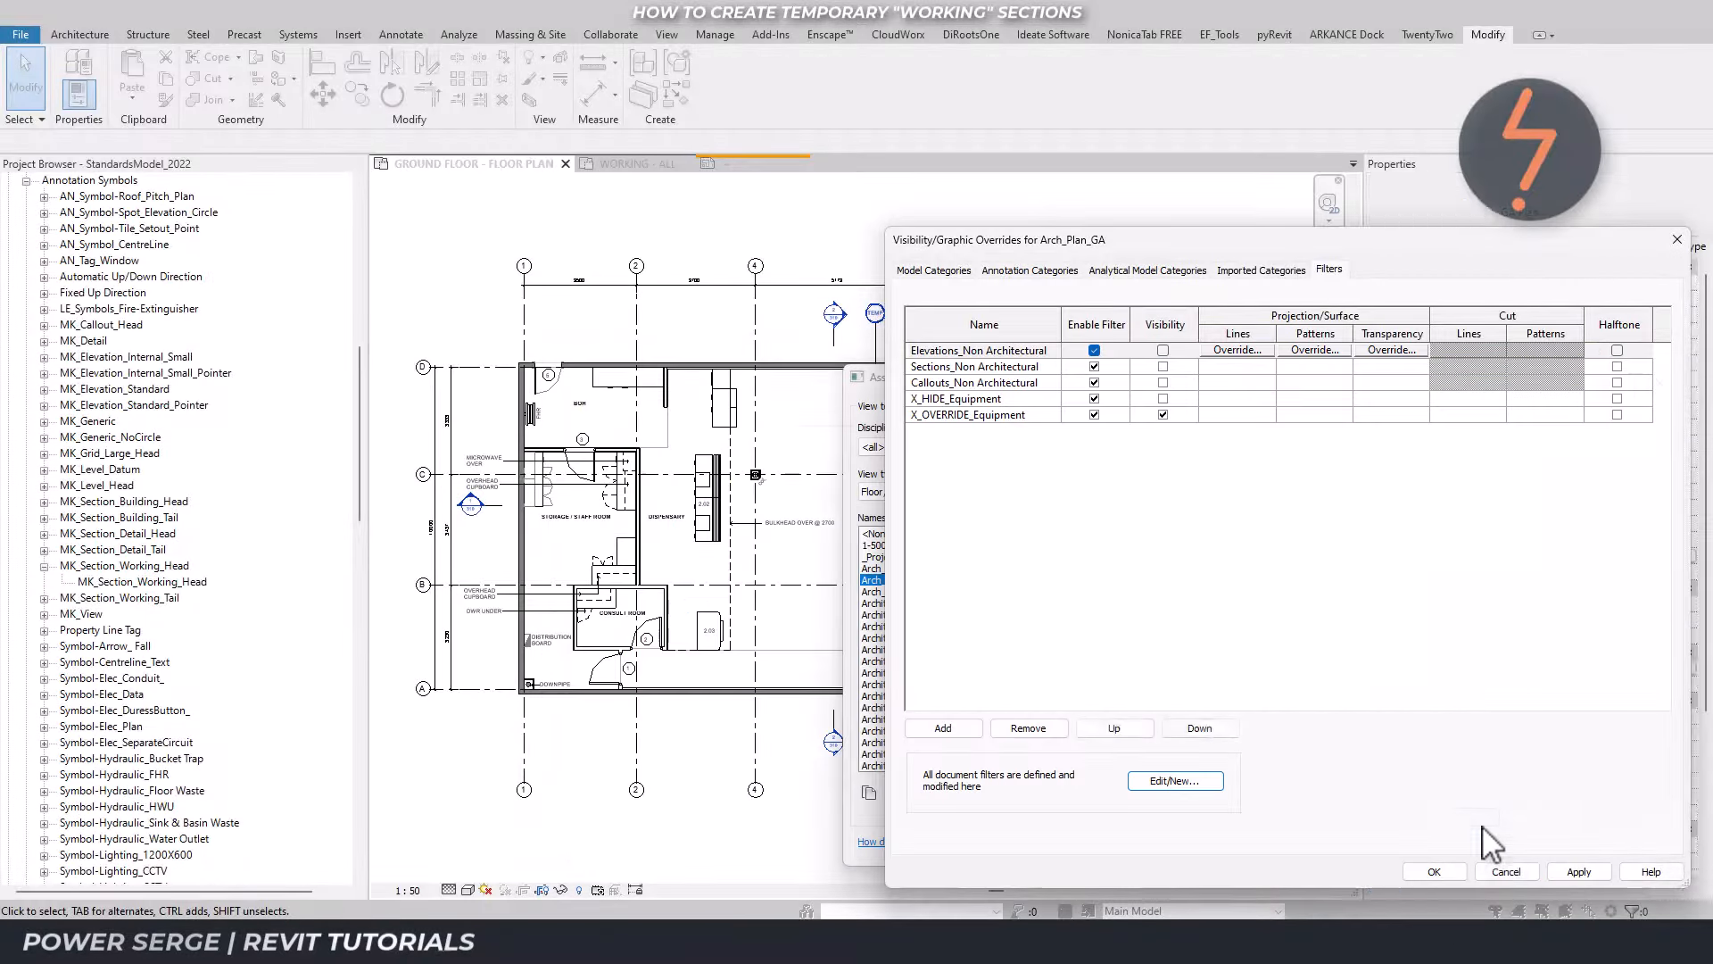
left_click(1576, 870)
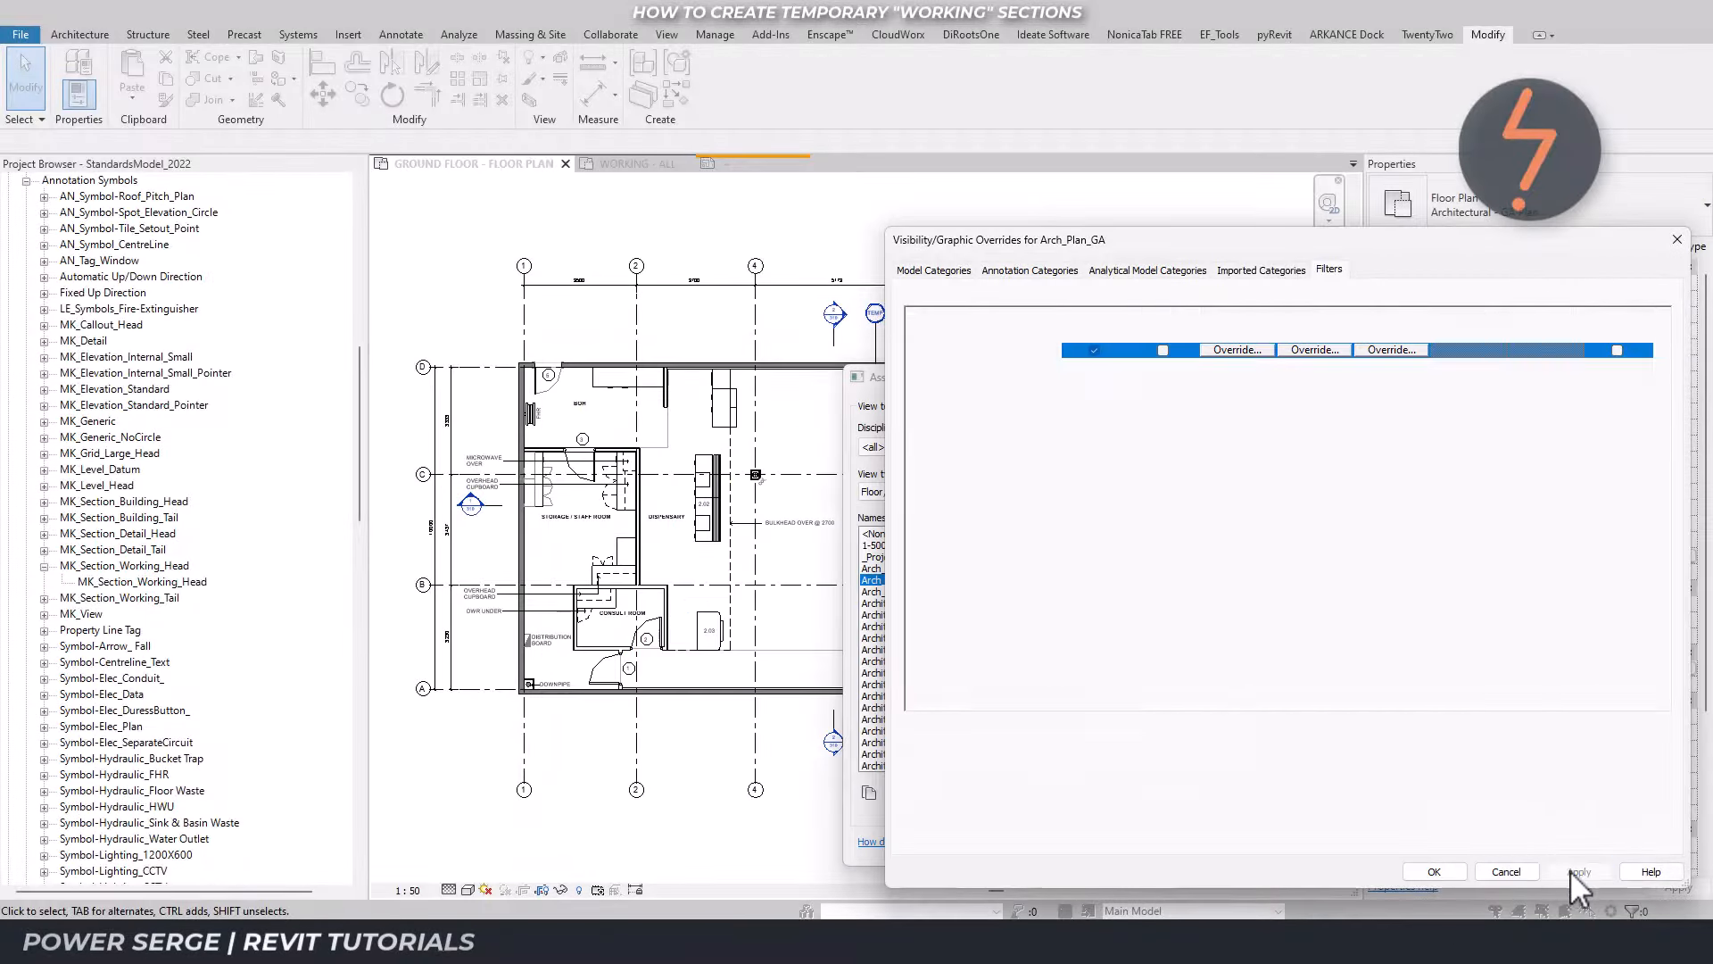
left_click(1441, 874)
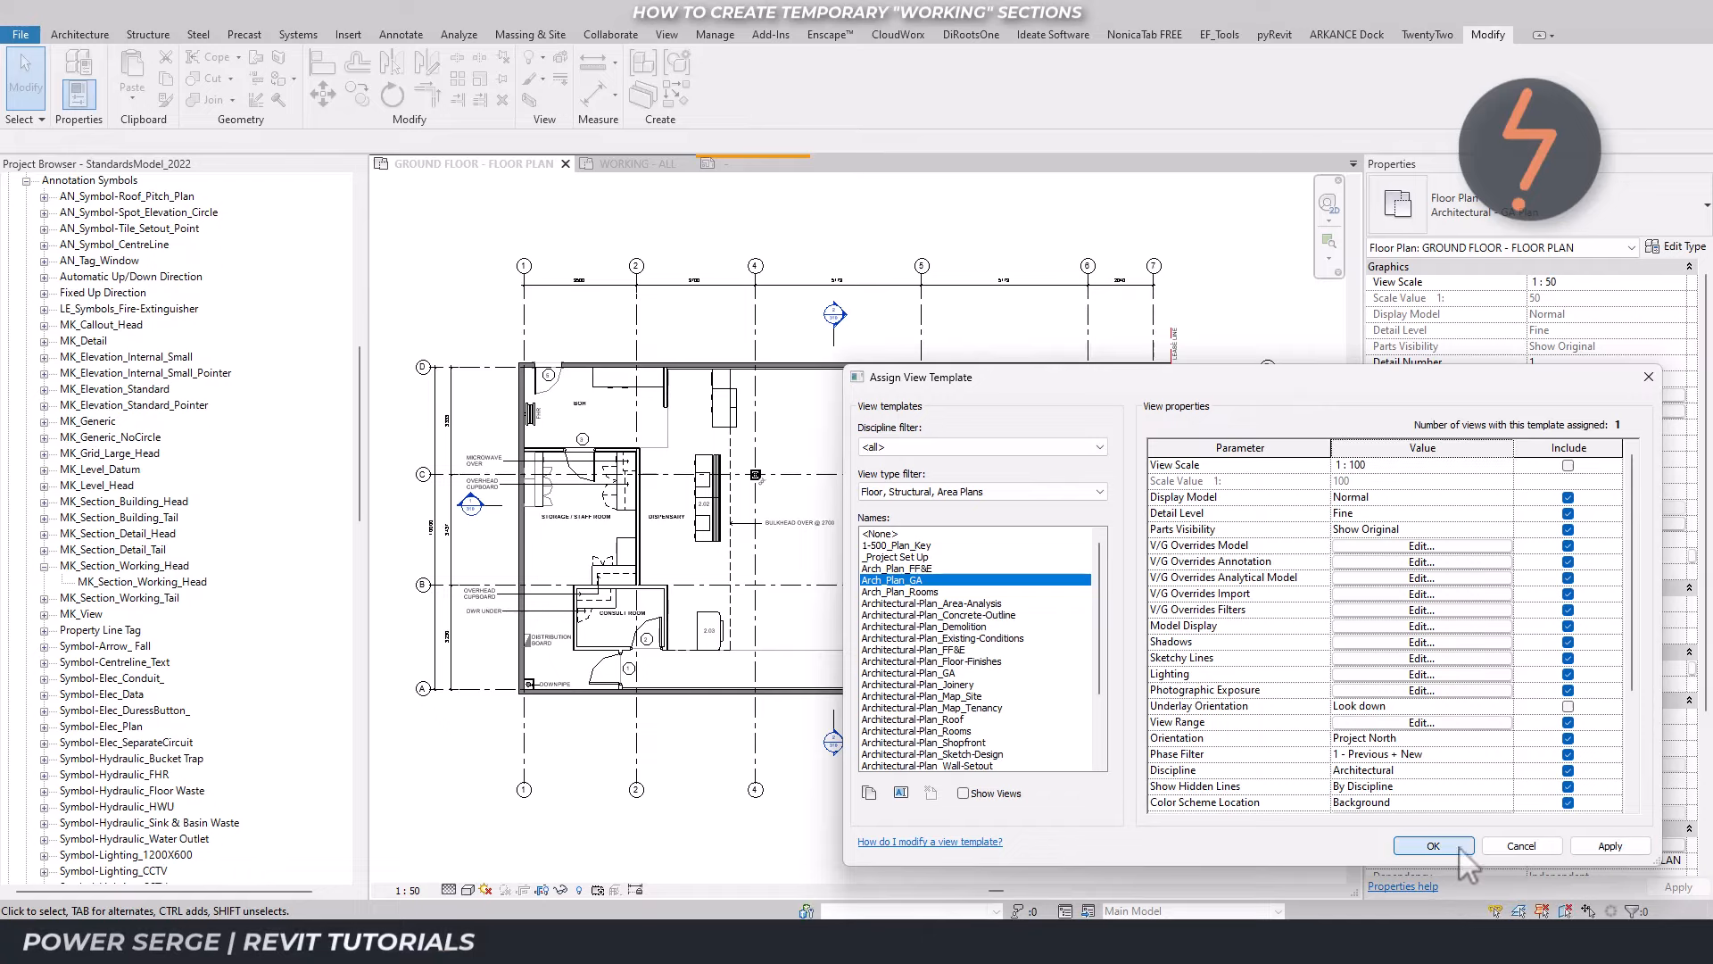
left_click(1434, 845)
Inspect the TEMP section's type properties in the WORKING - ALL plan and the settings of the view template applied to new views.
left_click(661, 165)
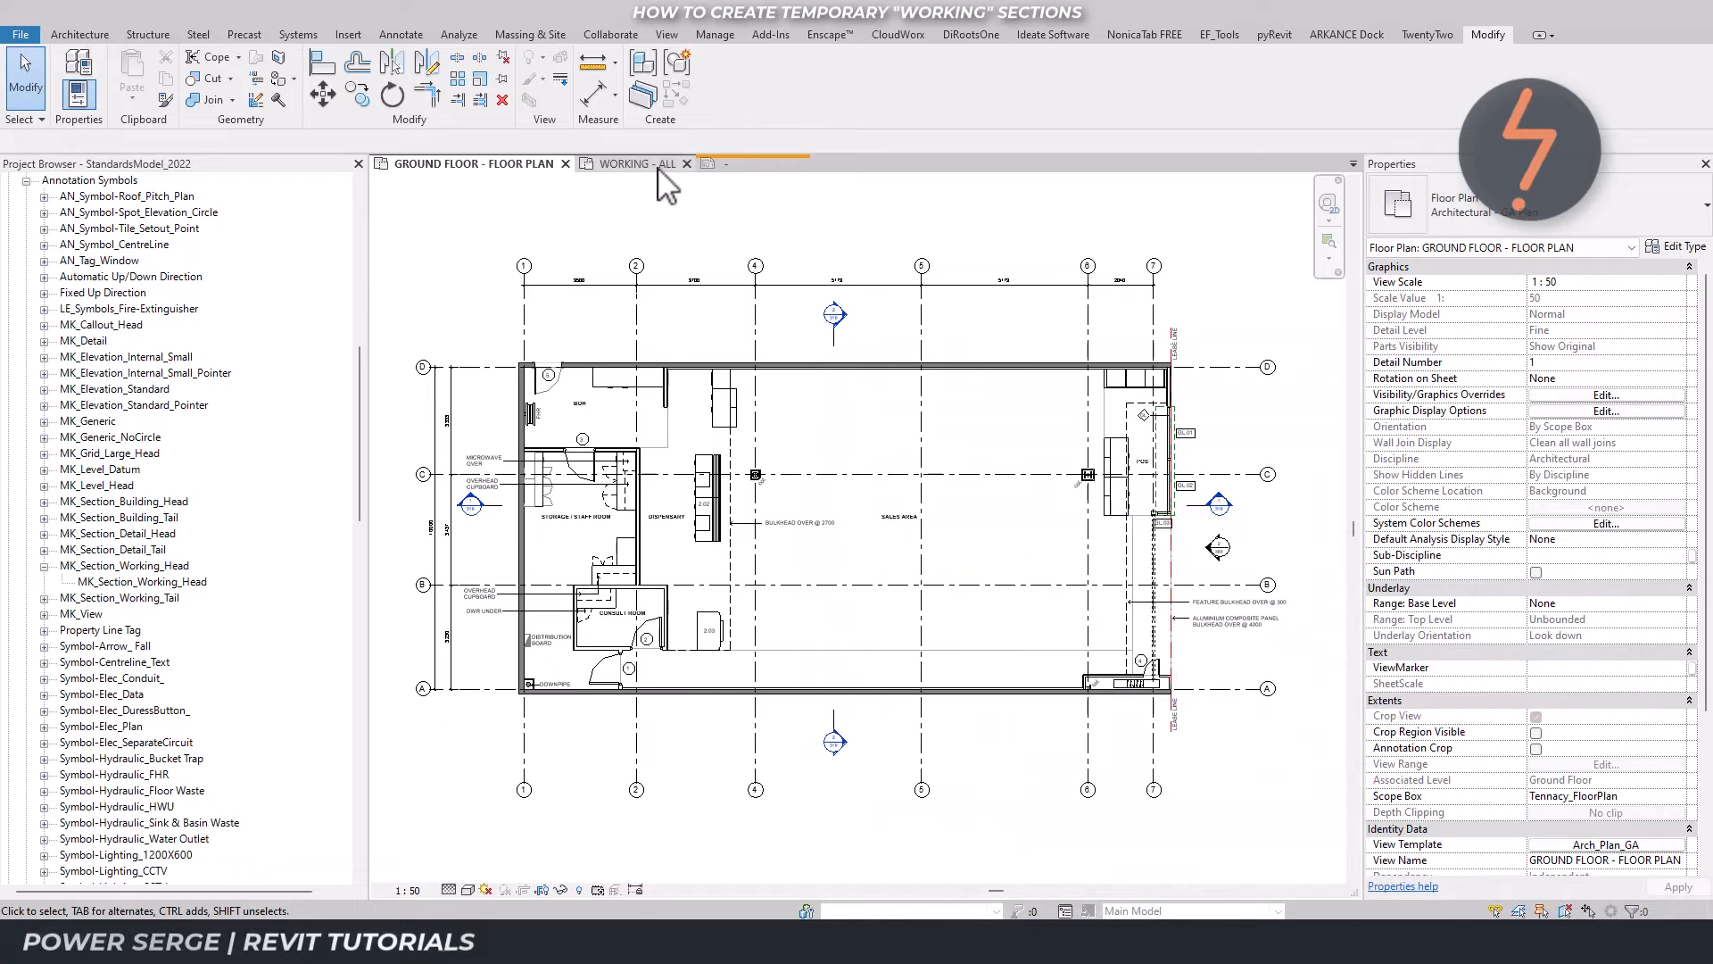
left_click(774, 343)
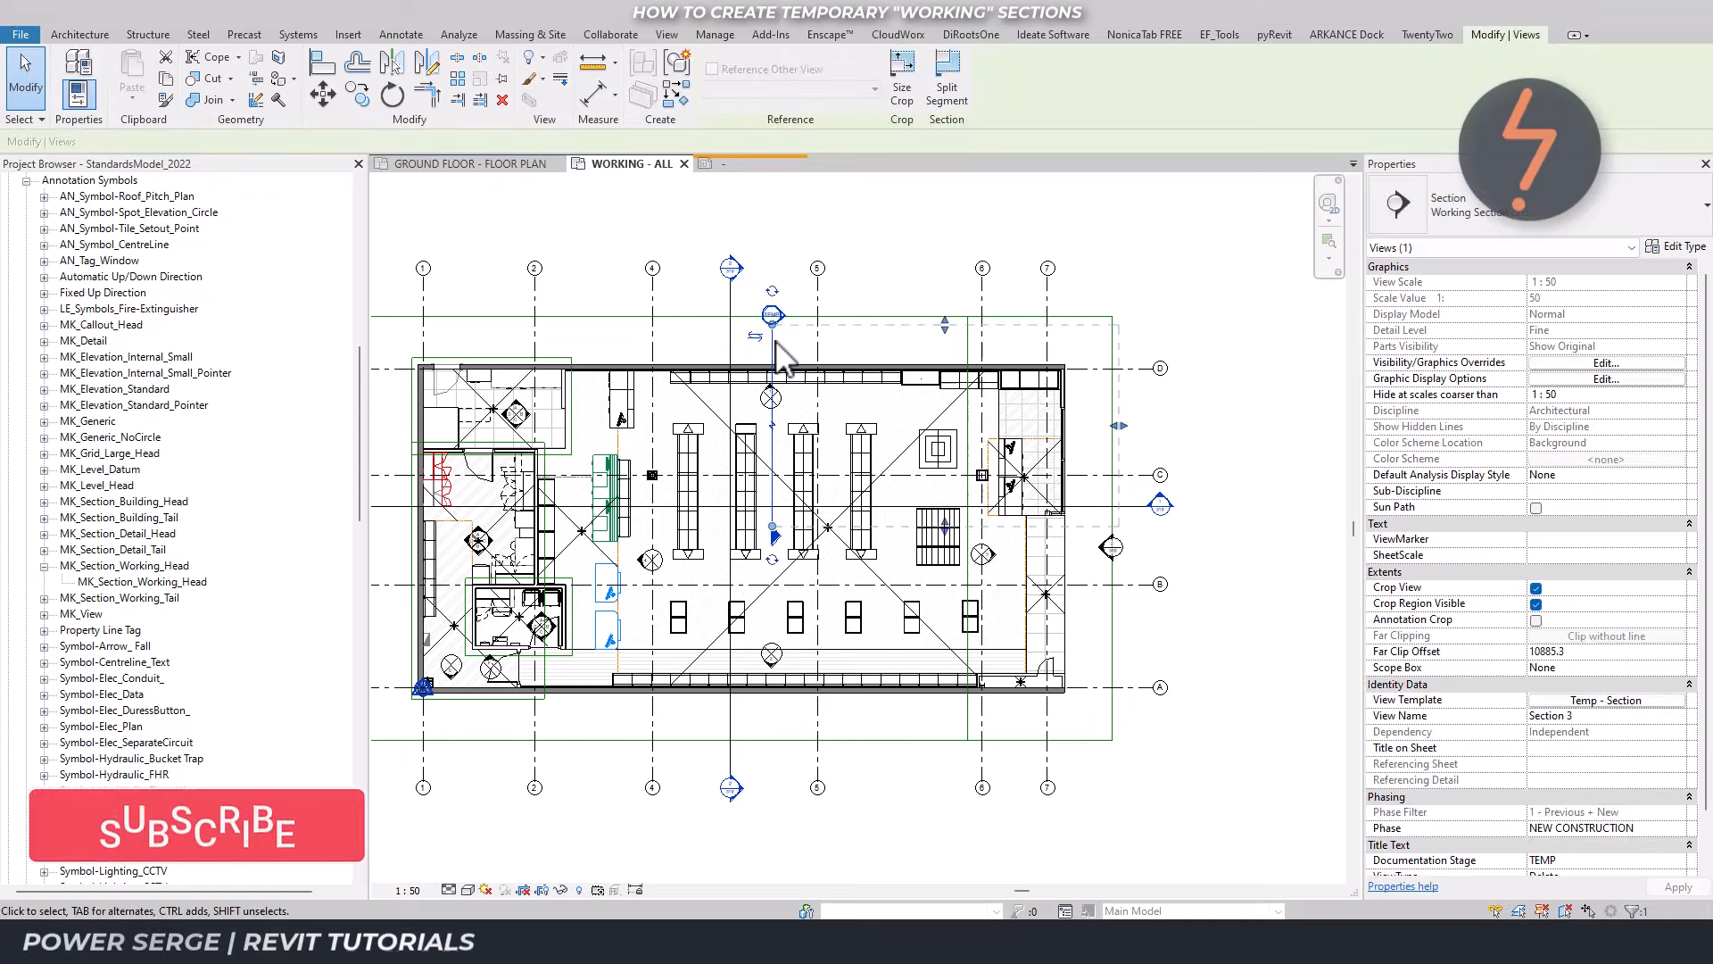
left_click(1678, 248)
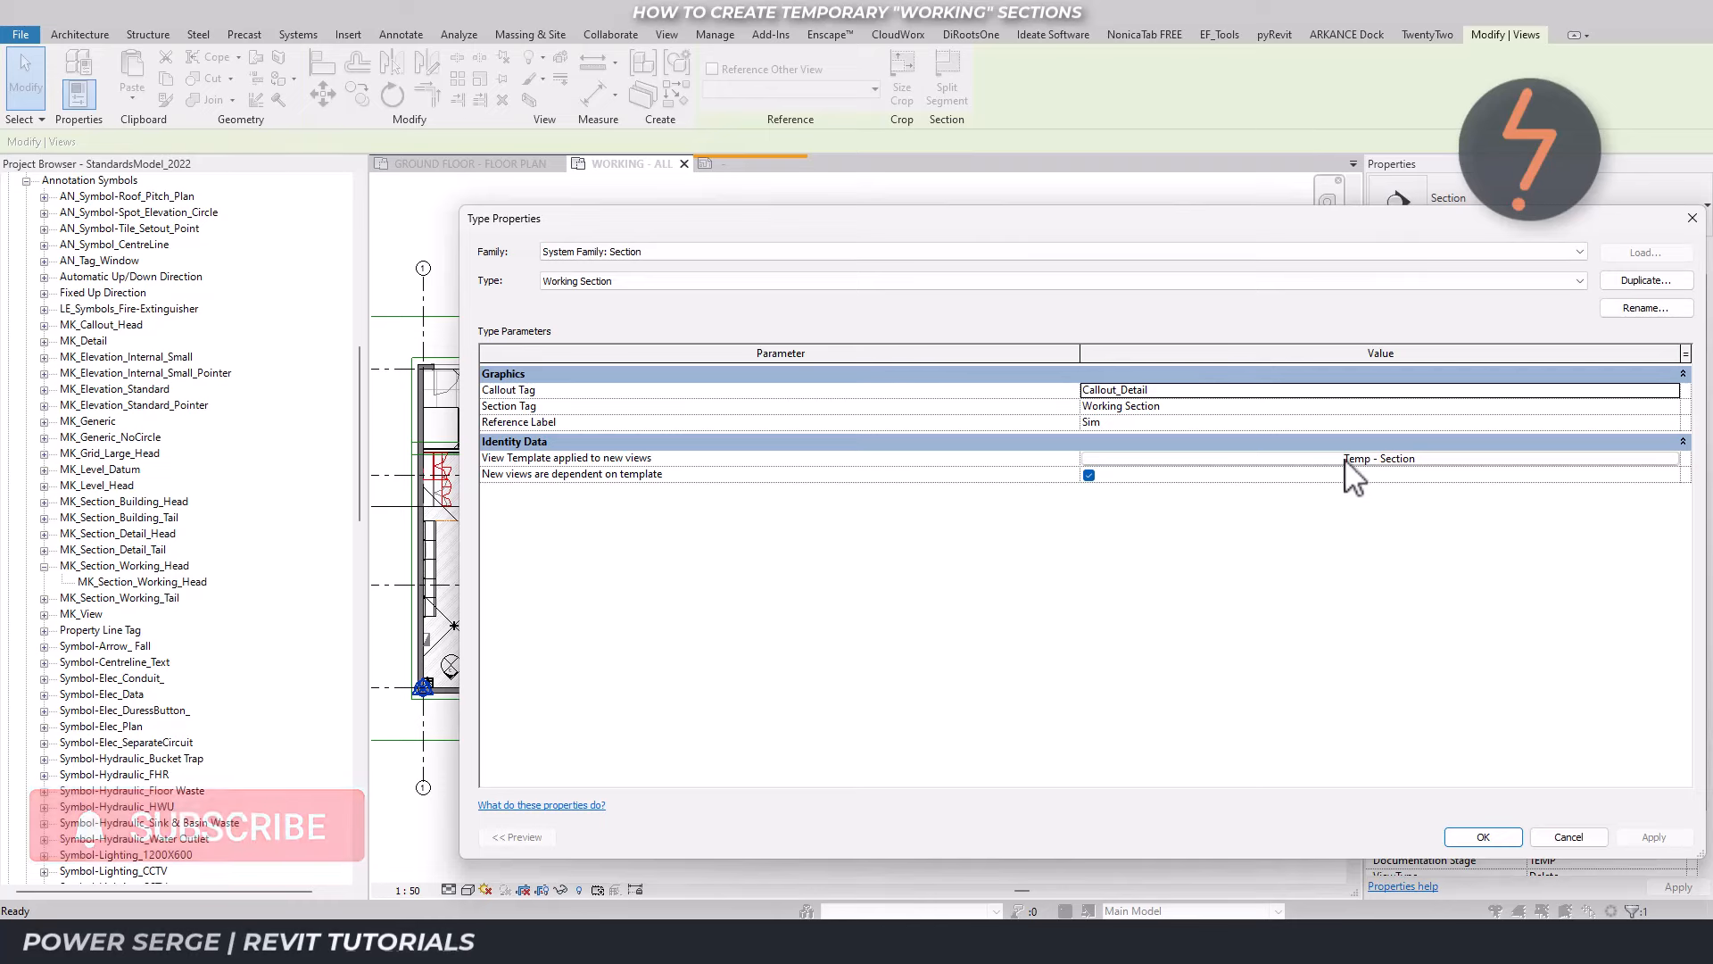
left_click(1339, 461)
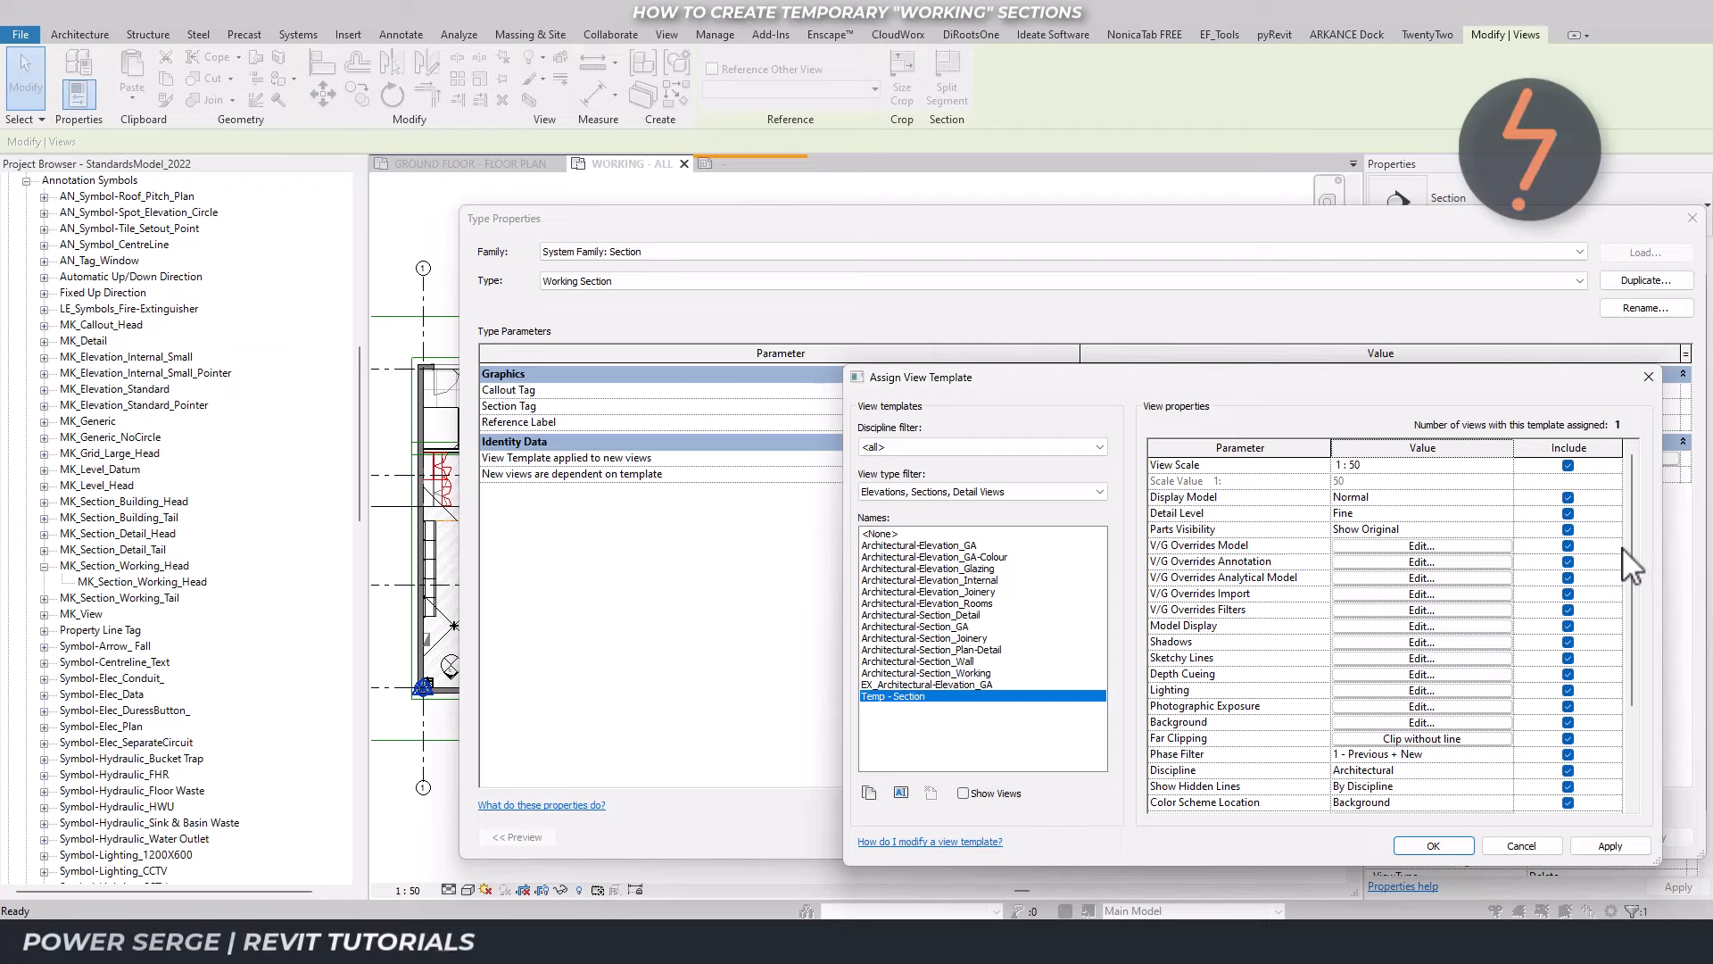
scroll(1631, 564, "down", 2)
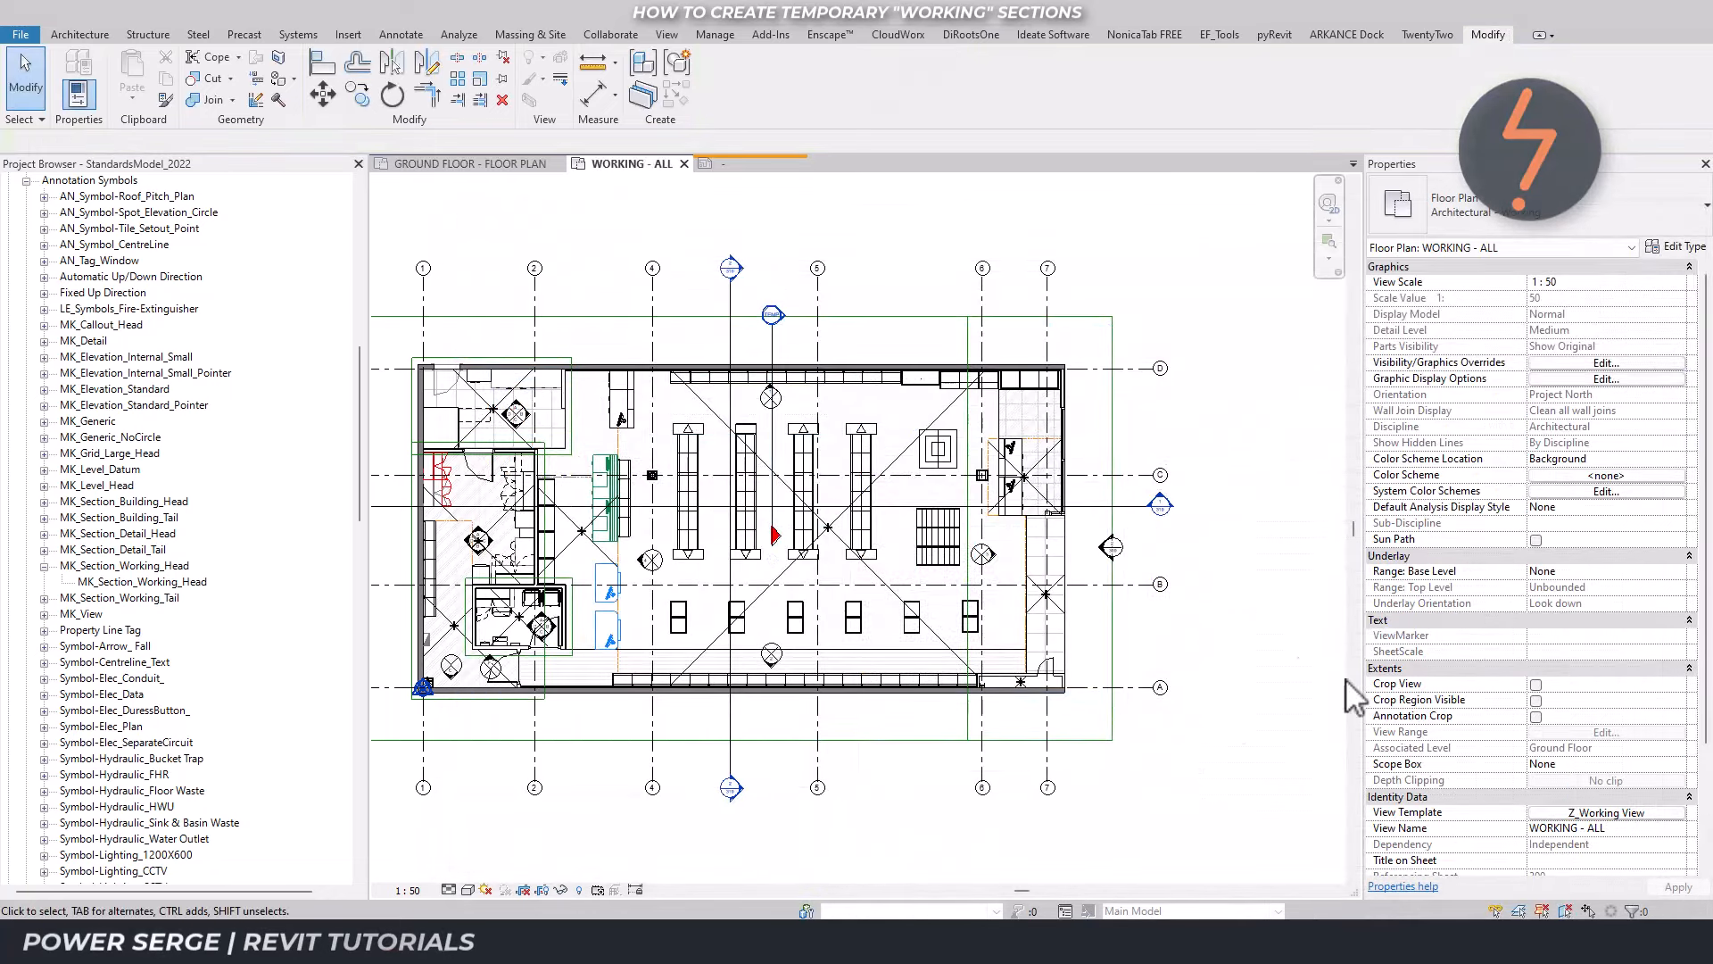
Draw a horizontal Working Section in the WORKING - ALL plan from outside grid 1 through the storage room to the dispensary.
left_click(676, 35)
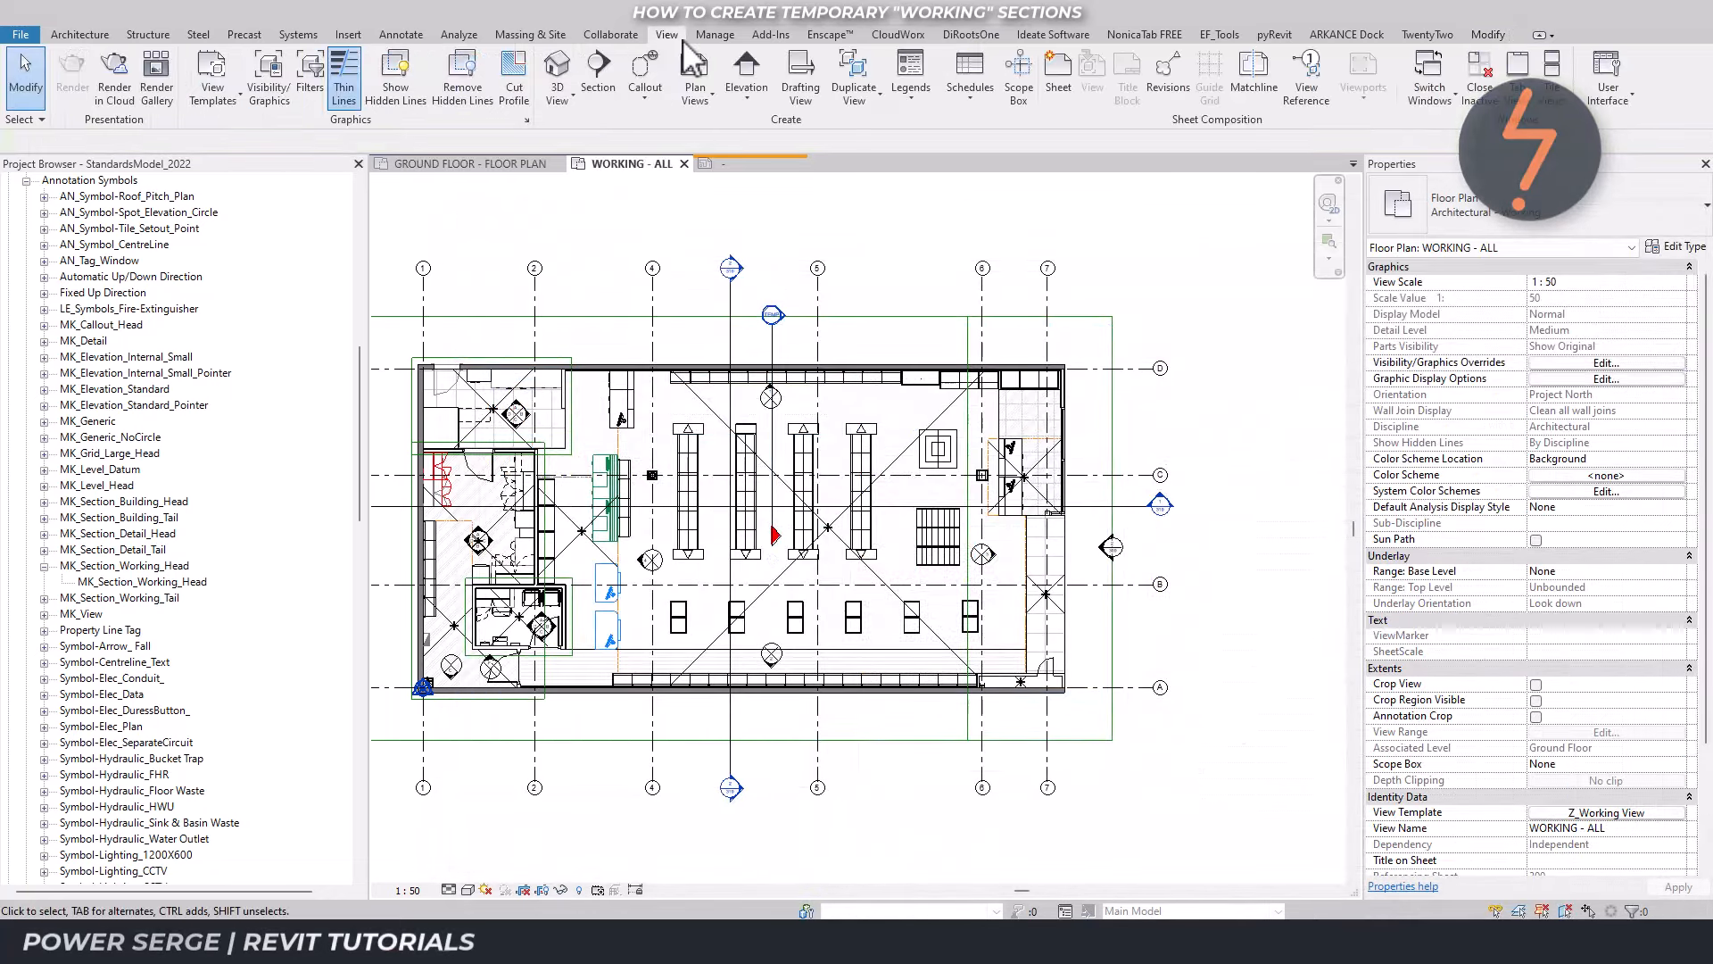
left_click(601, 89)
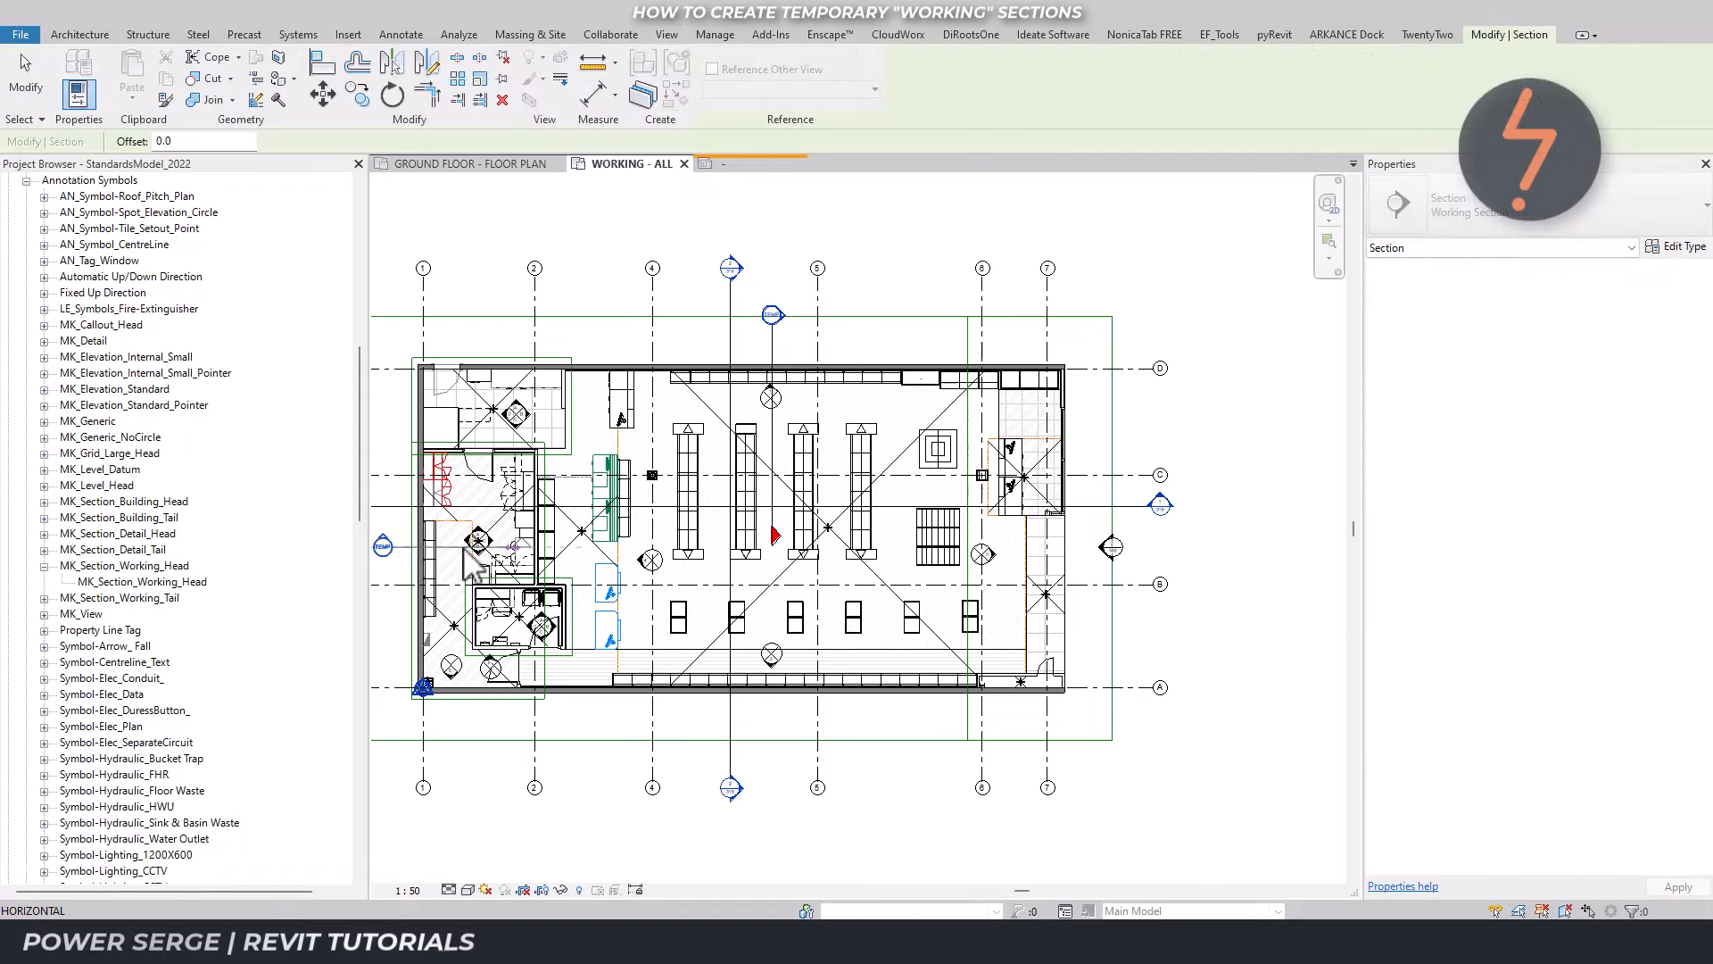
left_click(585, 544)
key("Escape")
left_click_drag(360, 473, 370, 368)
left_click(403, 555)
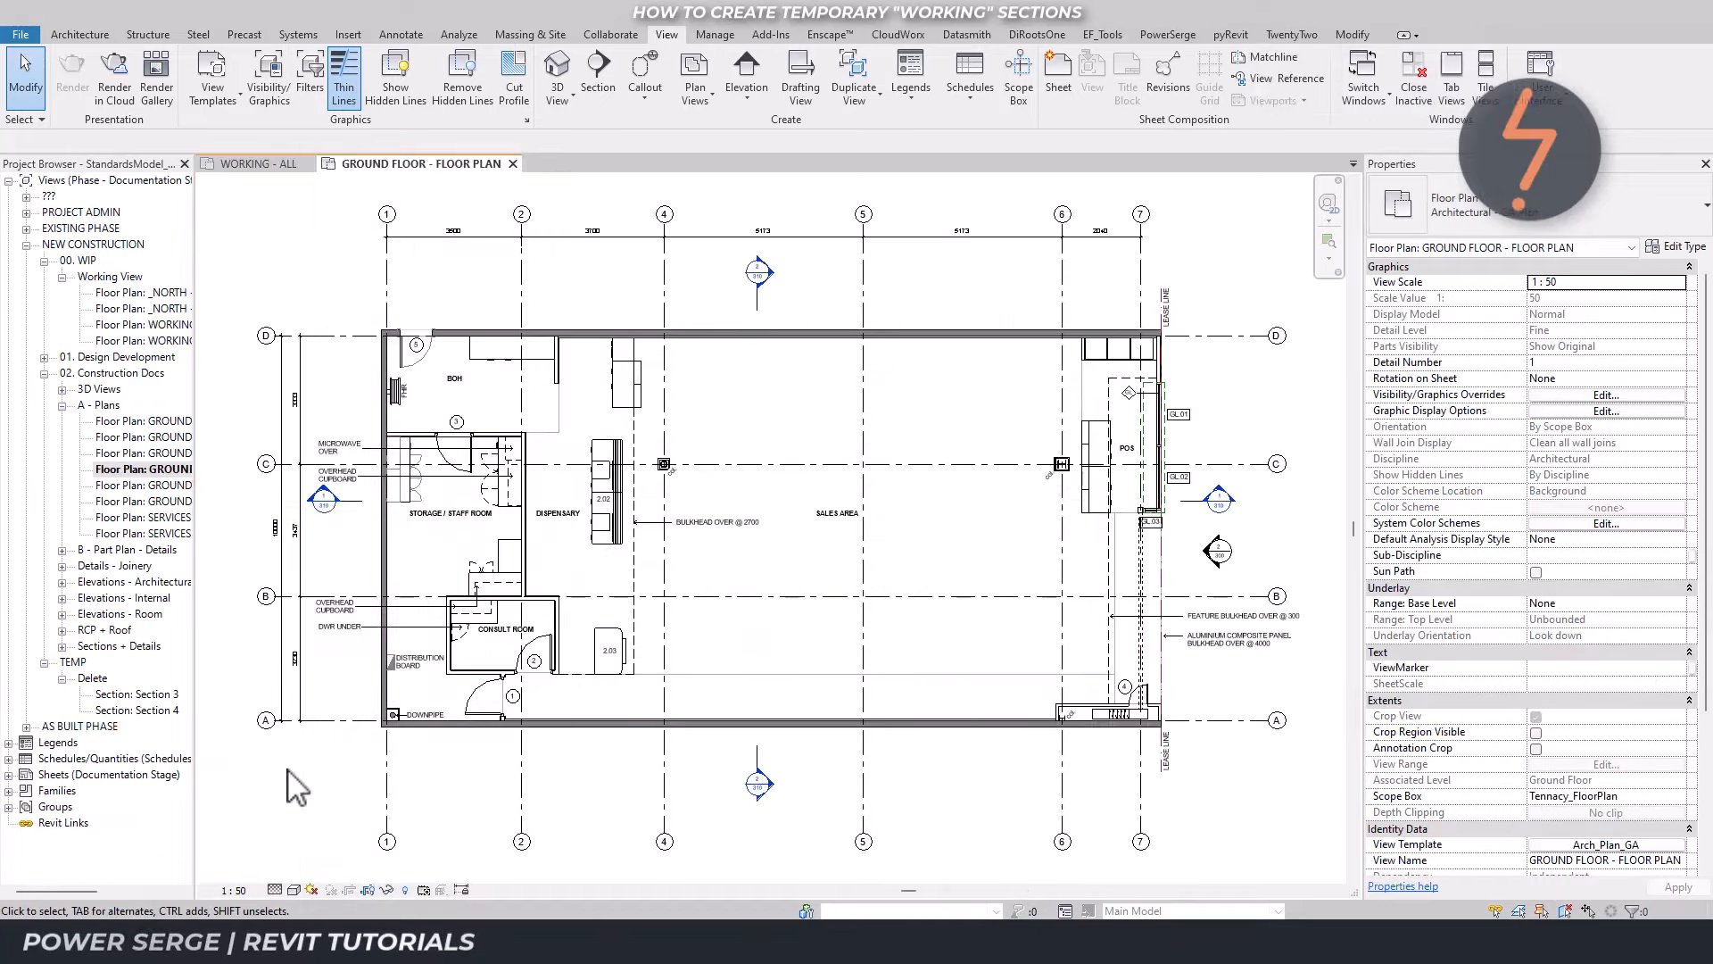
Temporarily apply the Arch_Plan_GA_Temp-Sections template to the GROUND FLOOR - FLOOR PLAN view, checking its filter visibility settings.
left_click(424, 891)
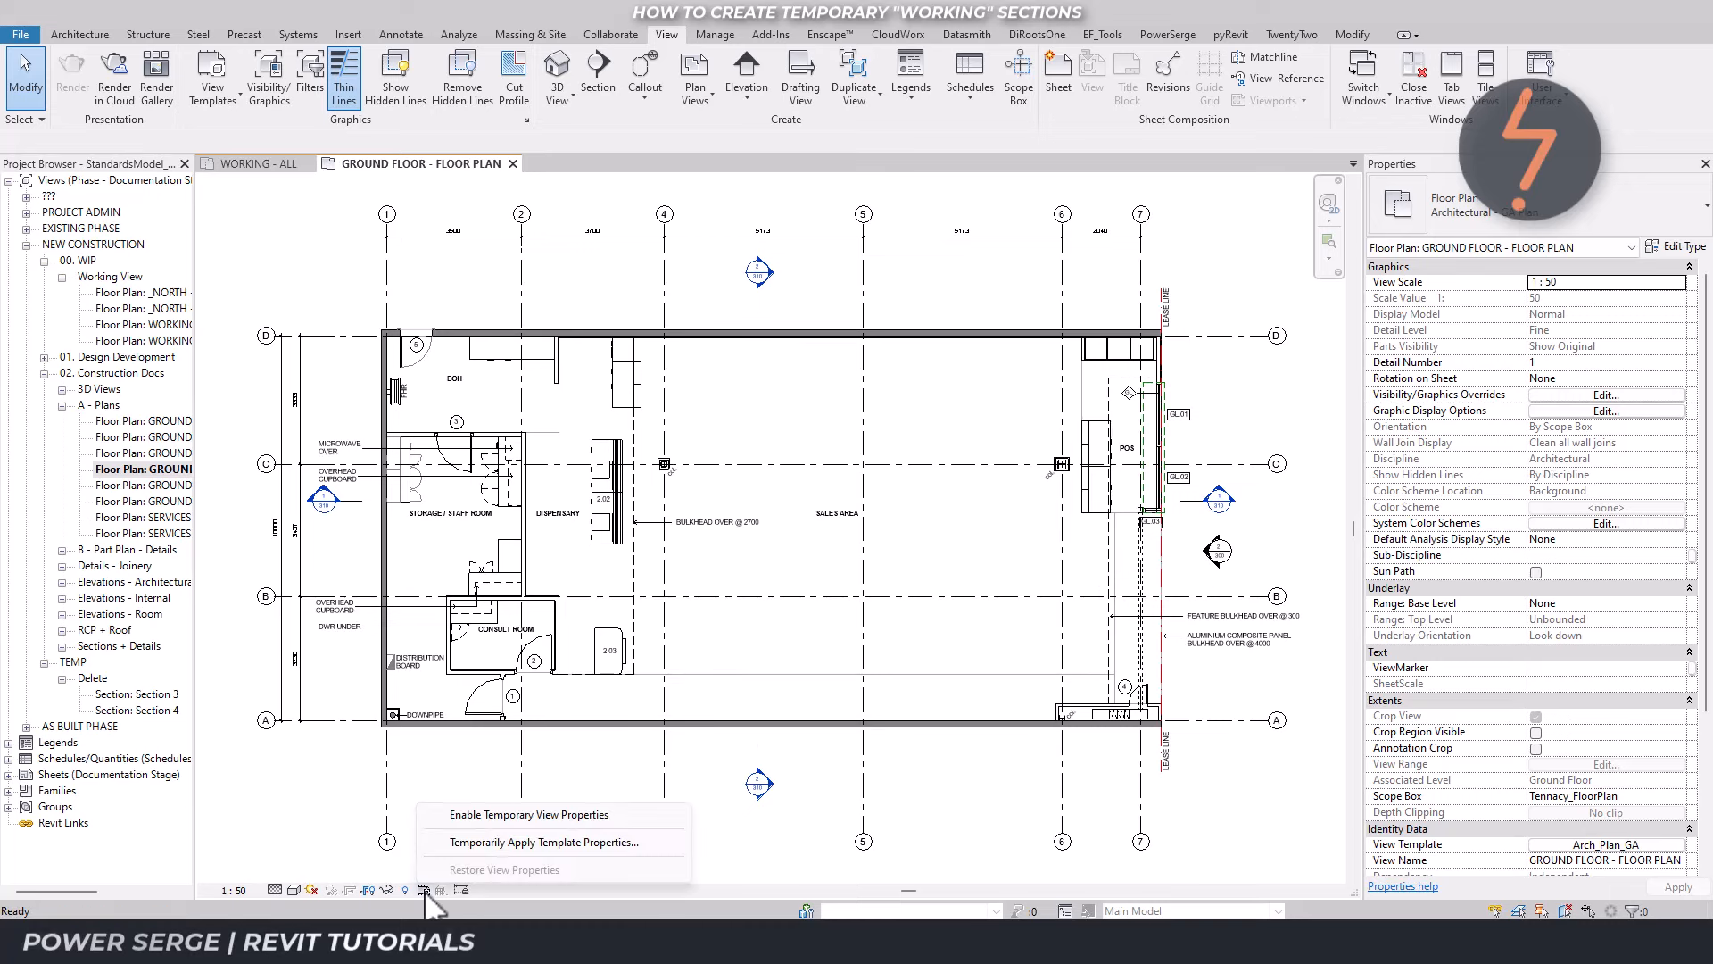
left_click(474, 844)
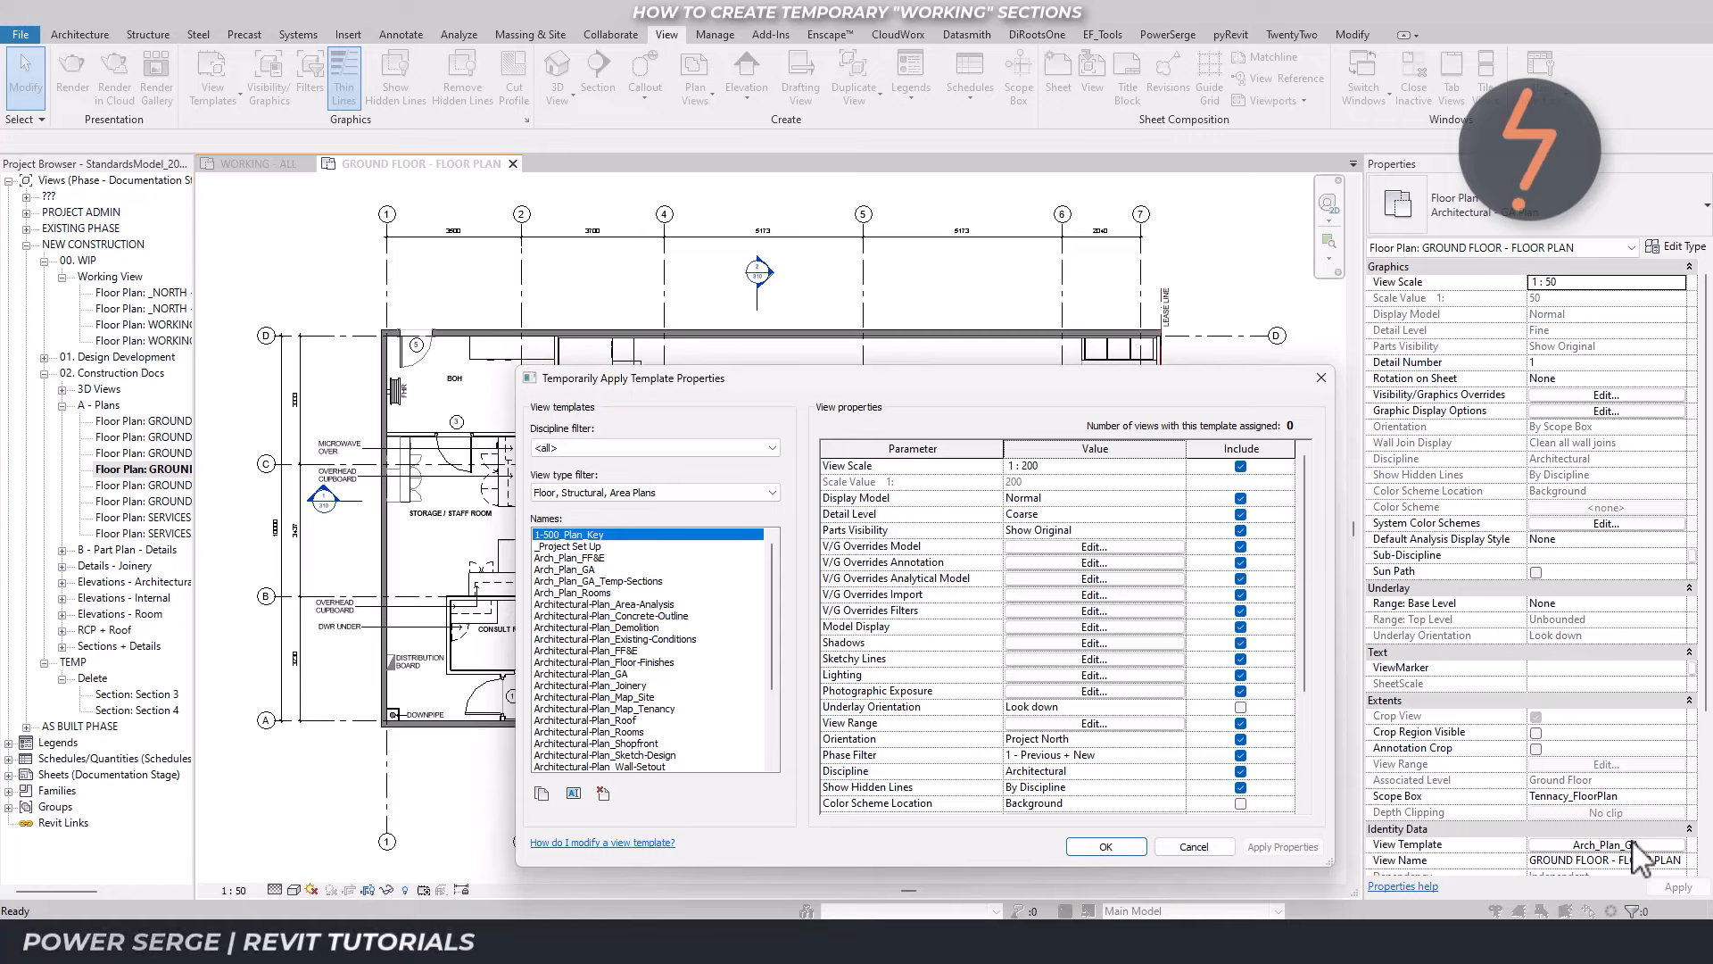
left_click(596, 570)
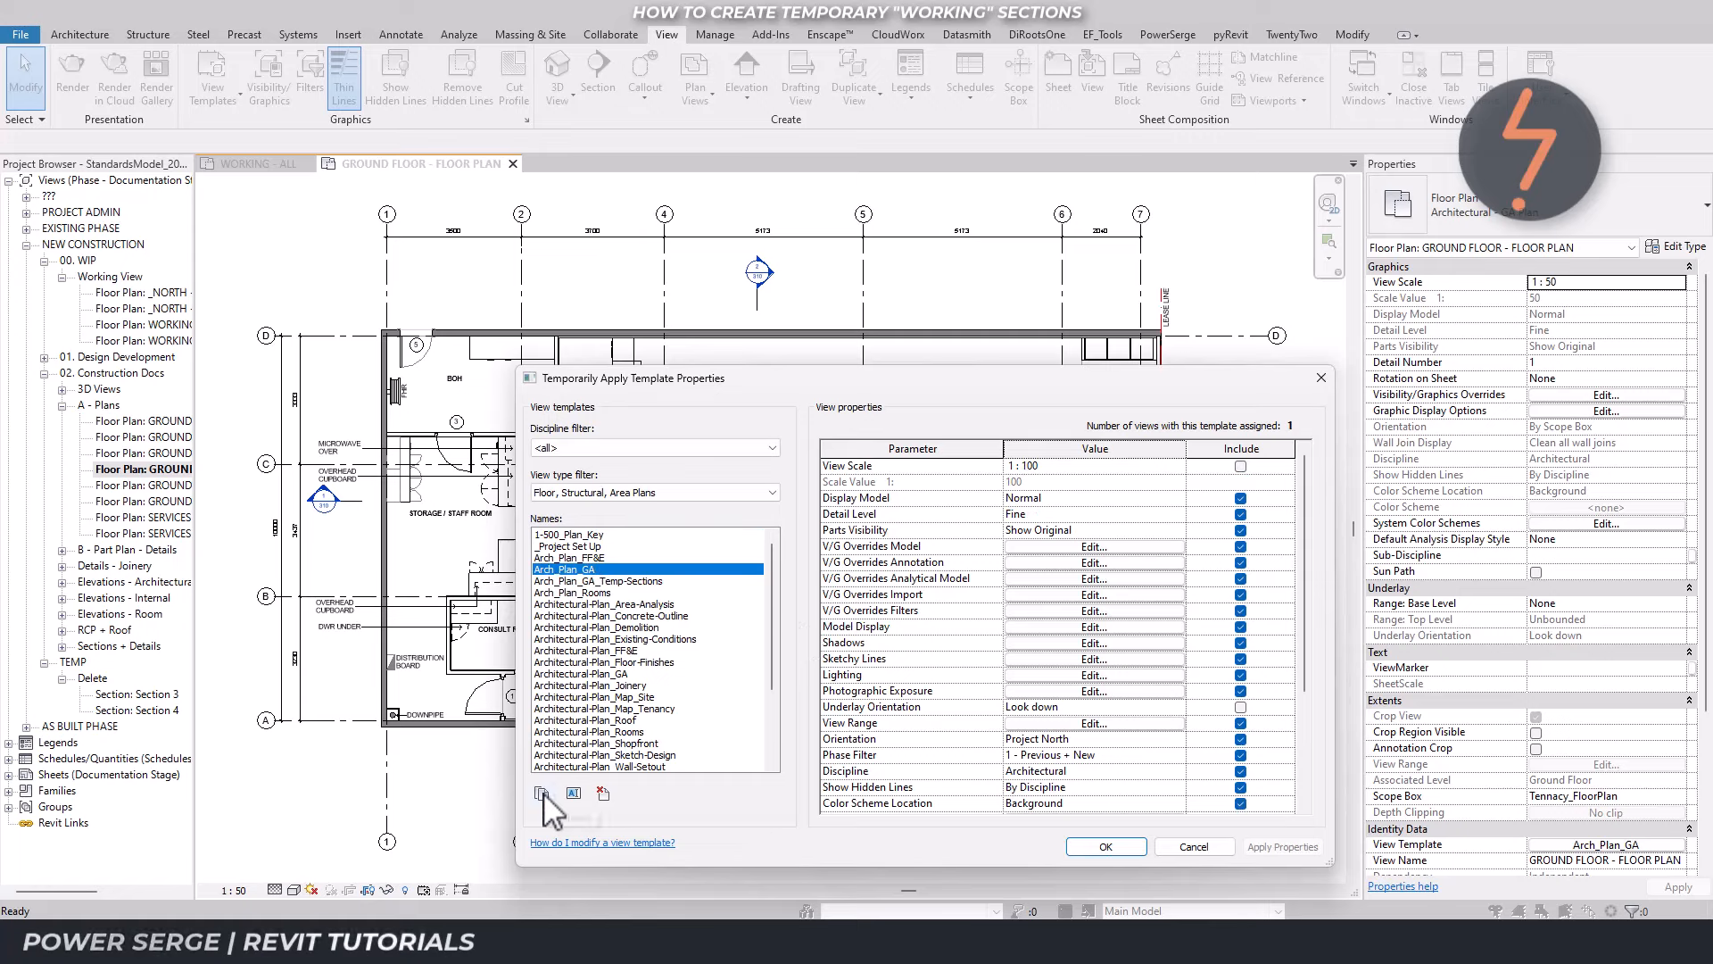
left_click(649, 582)
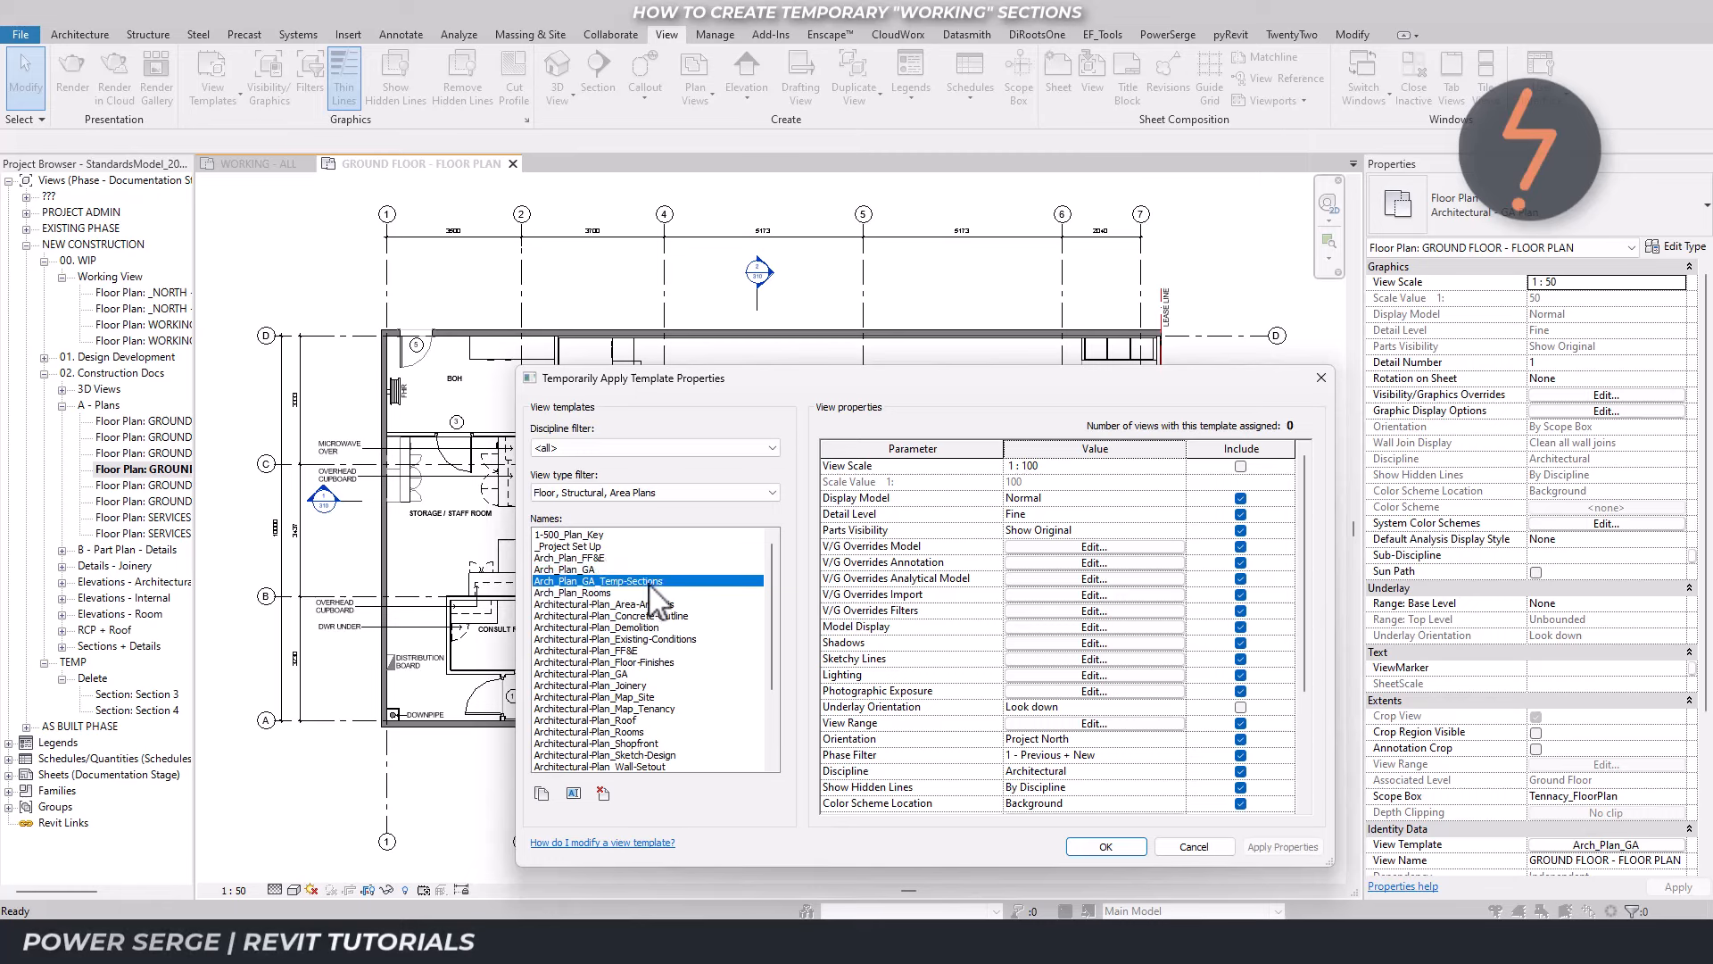
left_click(1095, 610)
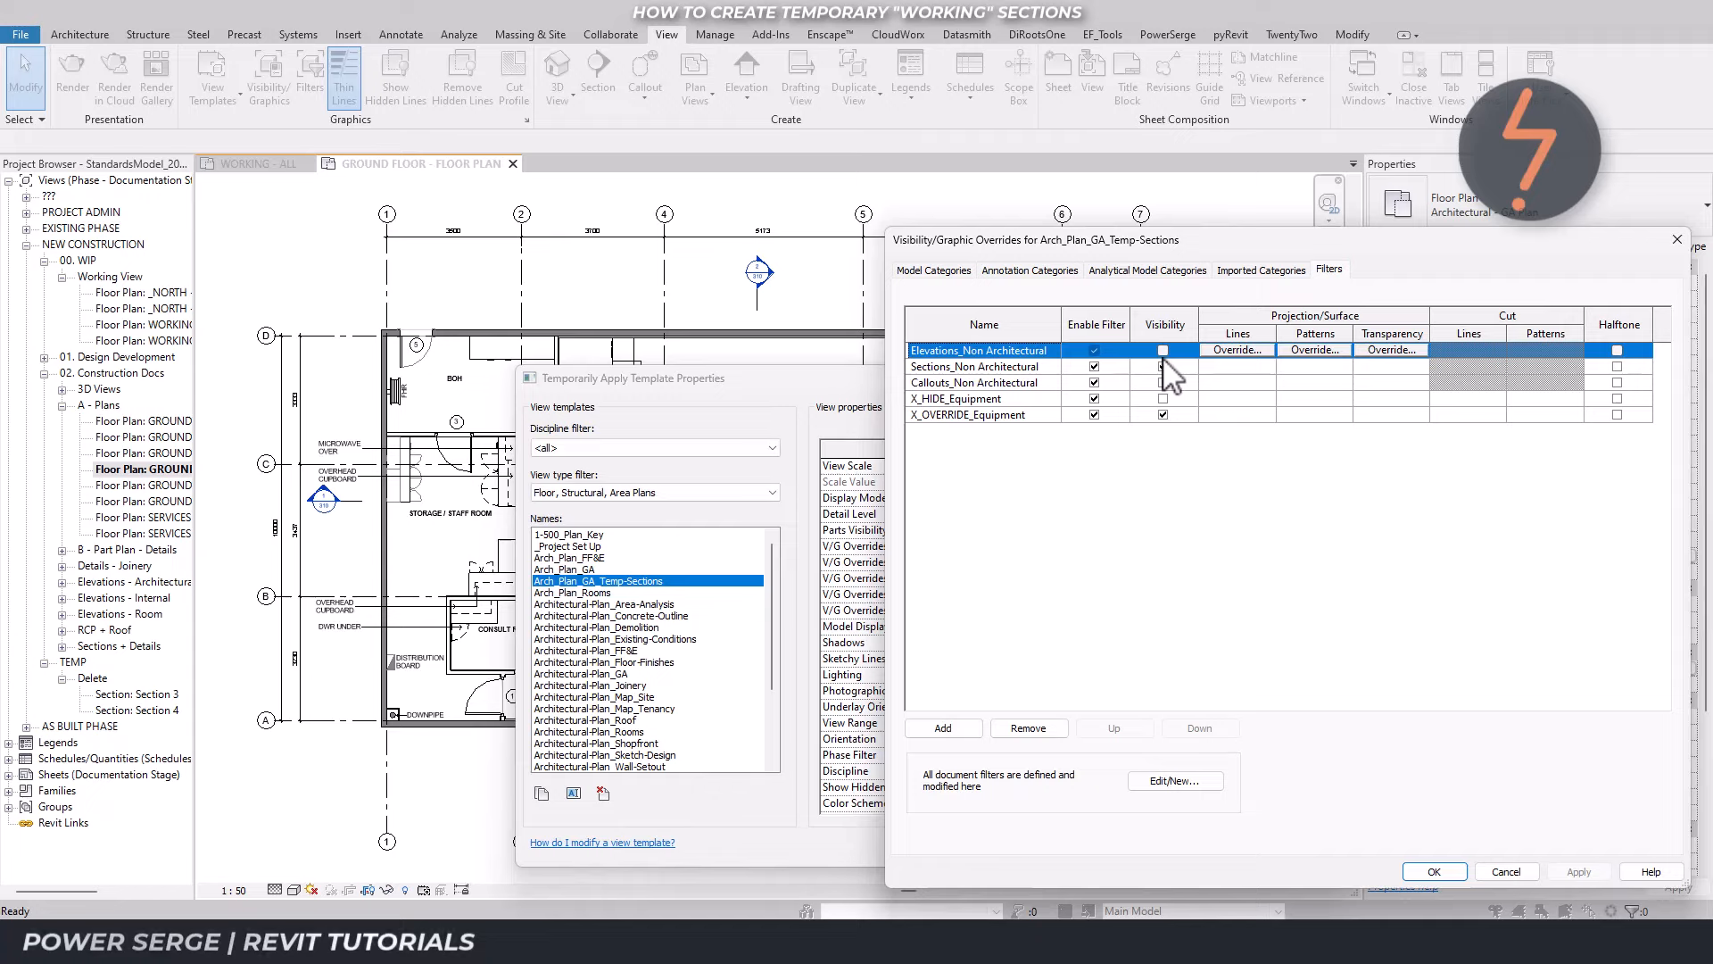
left_click(1434, 872)
left_click(1106, 846)
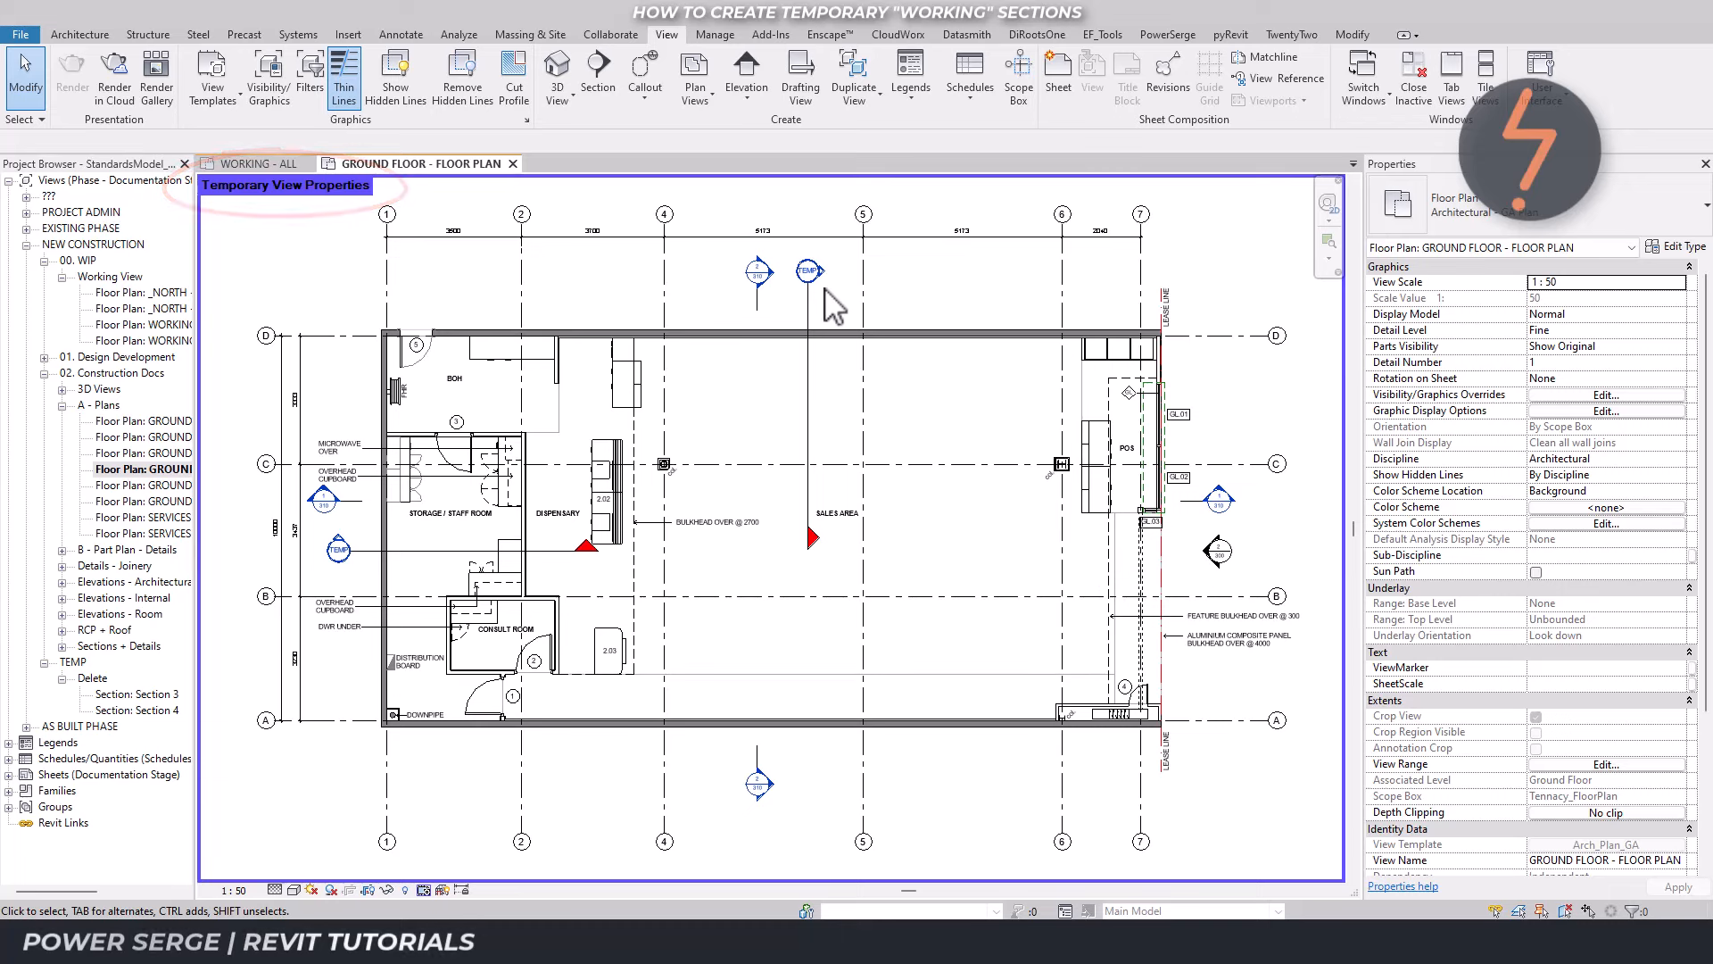
Restore the original view properties of the GROUND FLOOR - FLOOR PLAN view and open the WORKING - ALL plan.
left_click(426, 894)
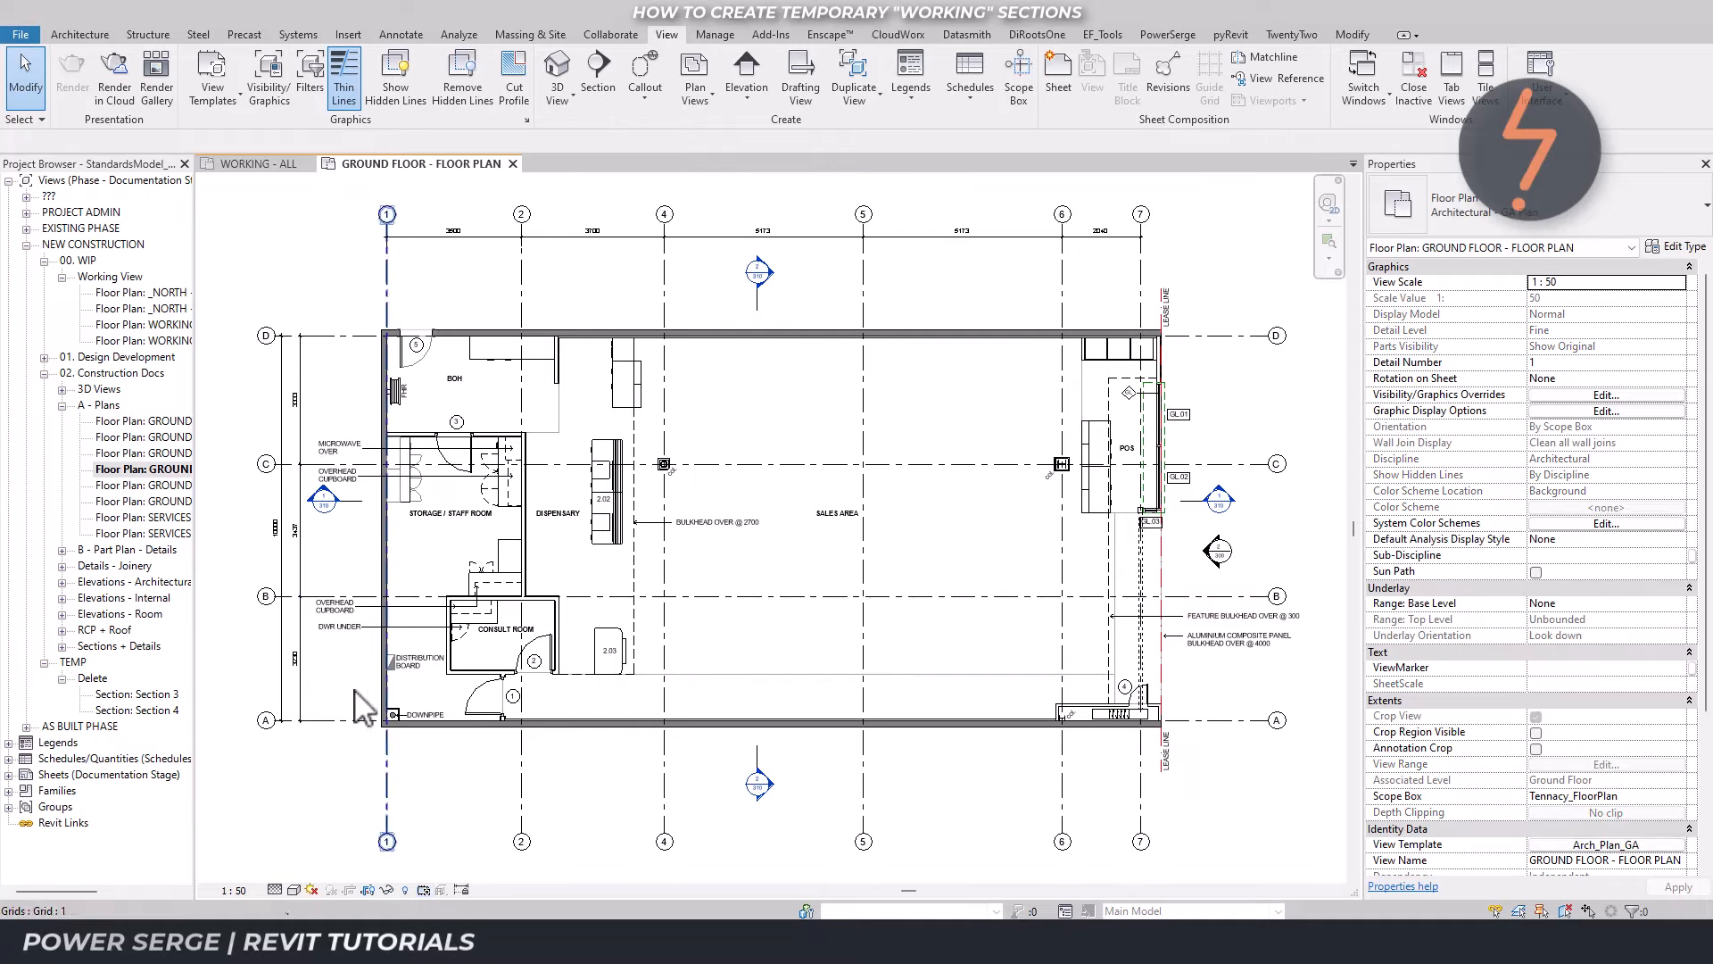
double_click(177, 325)
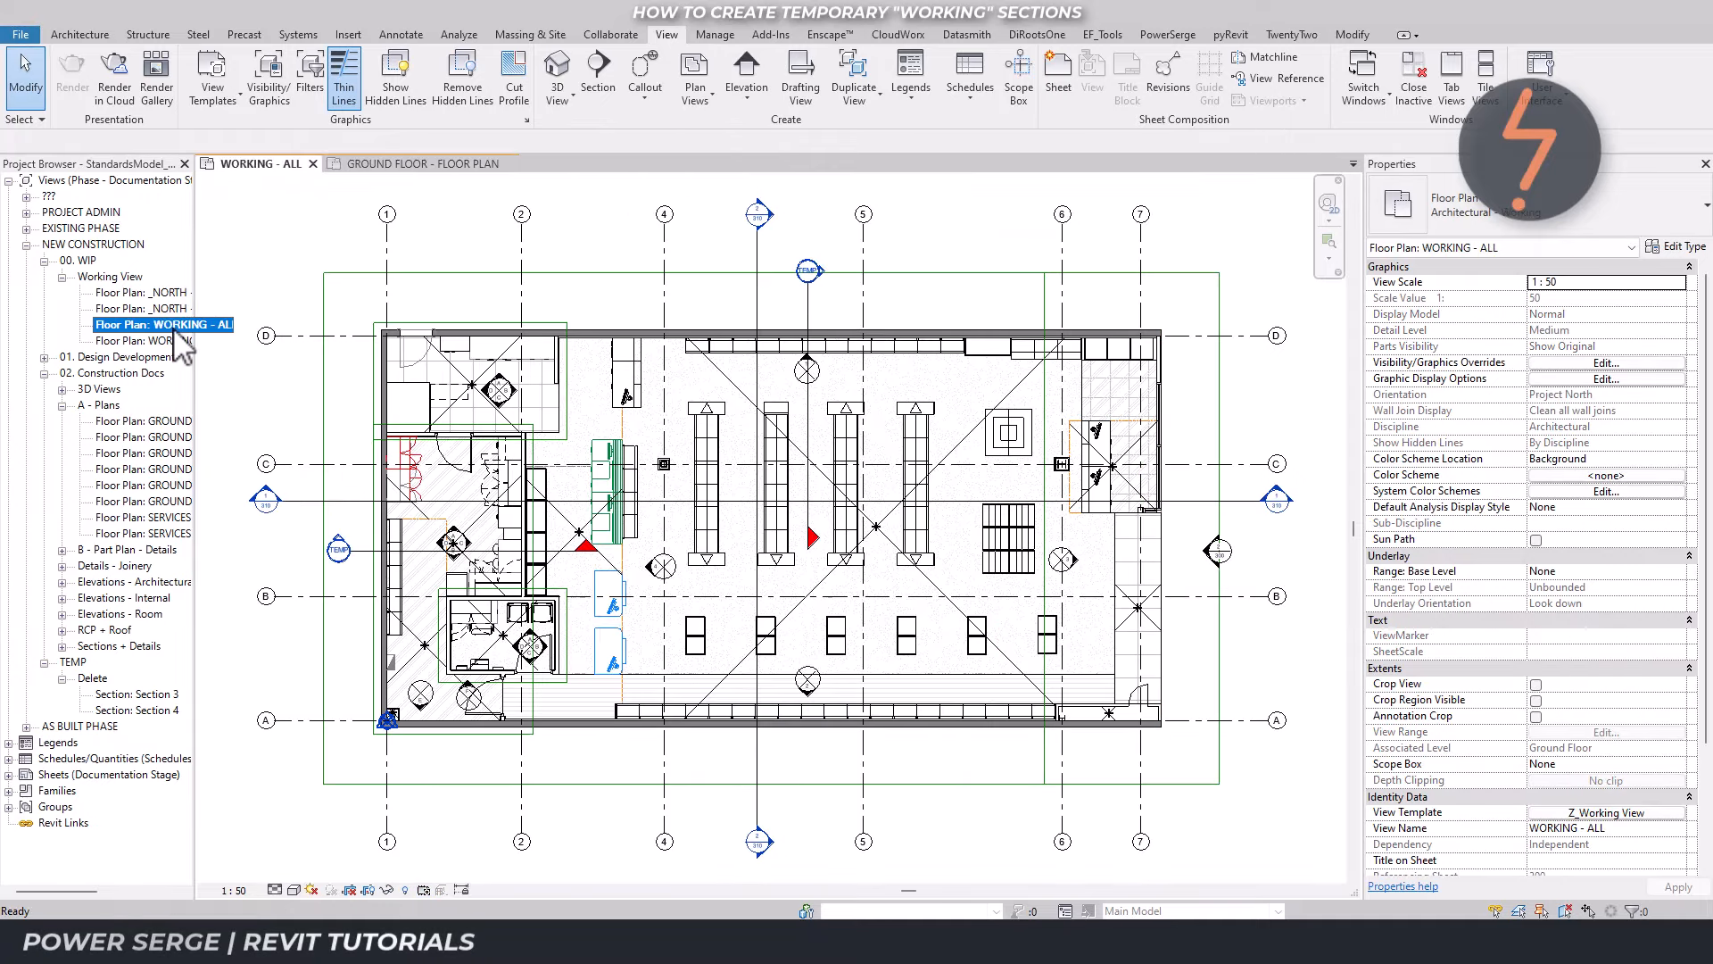
Open the planning version of the ground floor plan and temporarily apply the recent Arch_Plan_GA_Temp-Sections template to it.
double_click(170, 485)
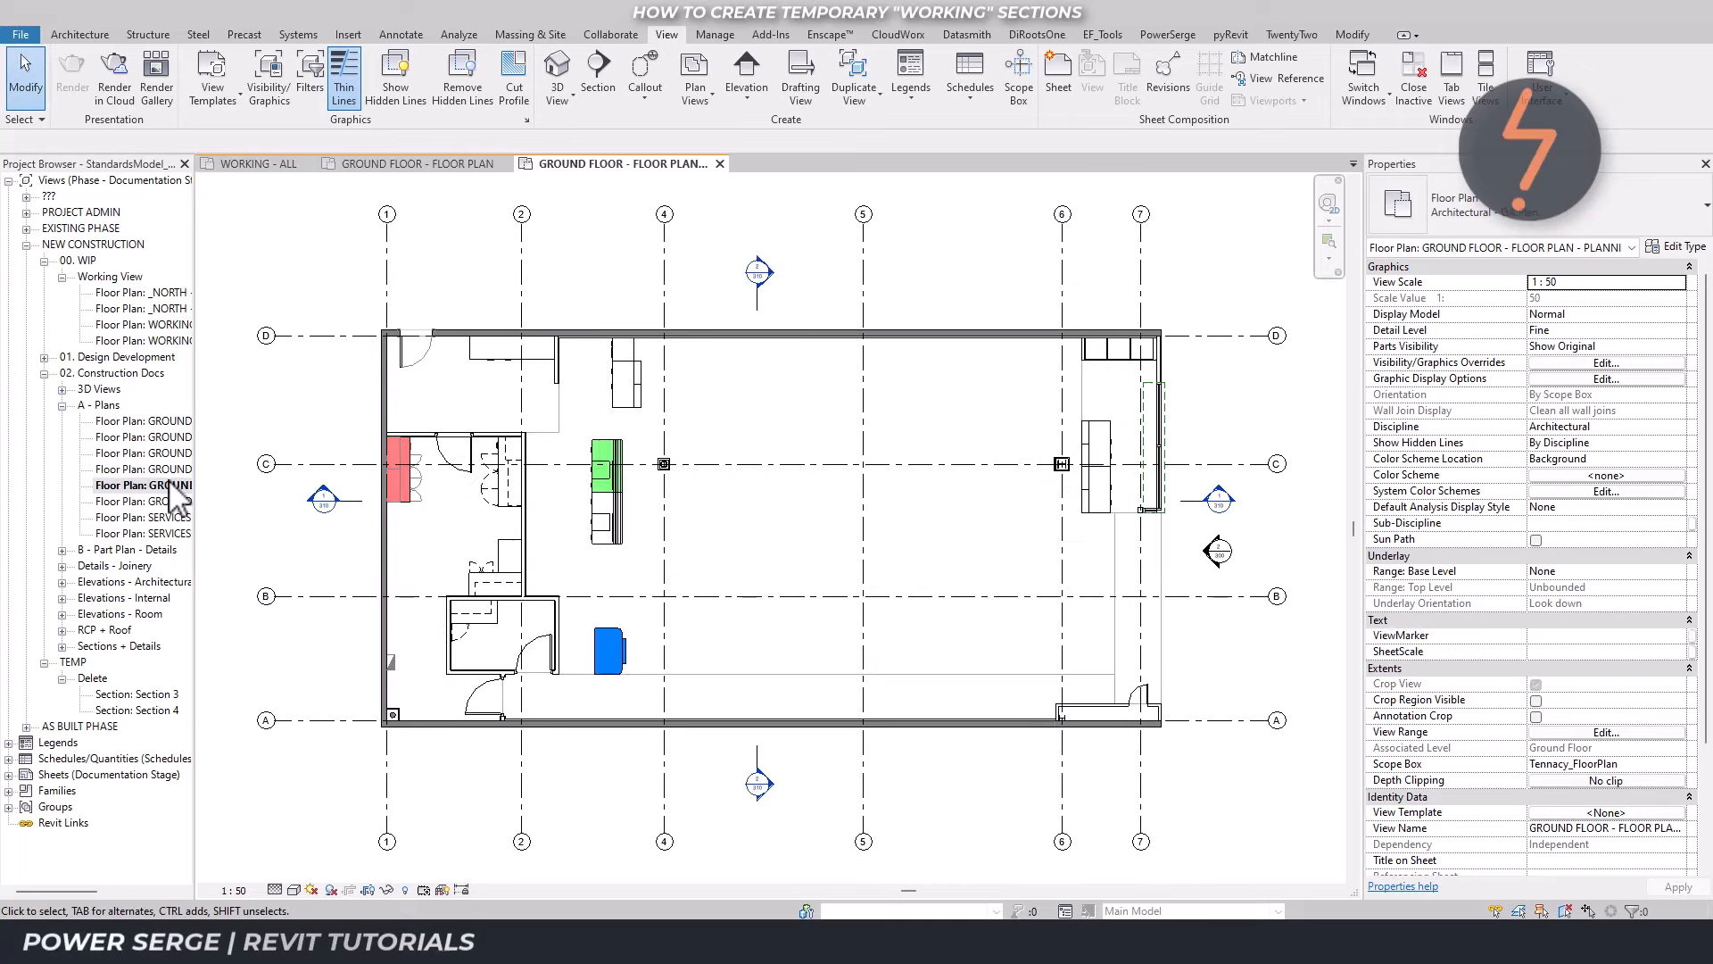
left_click(424, 891)
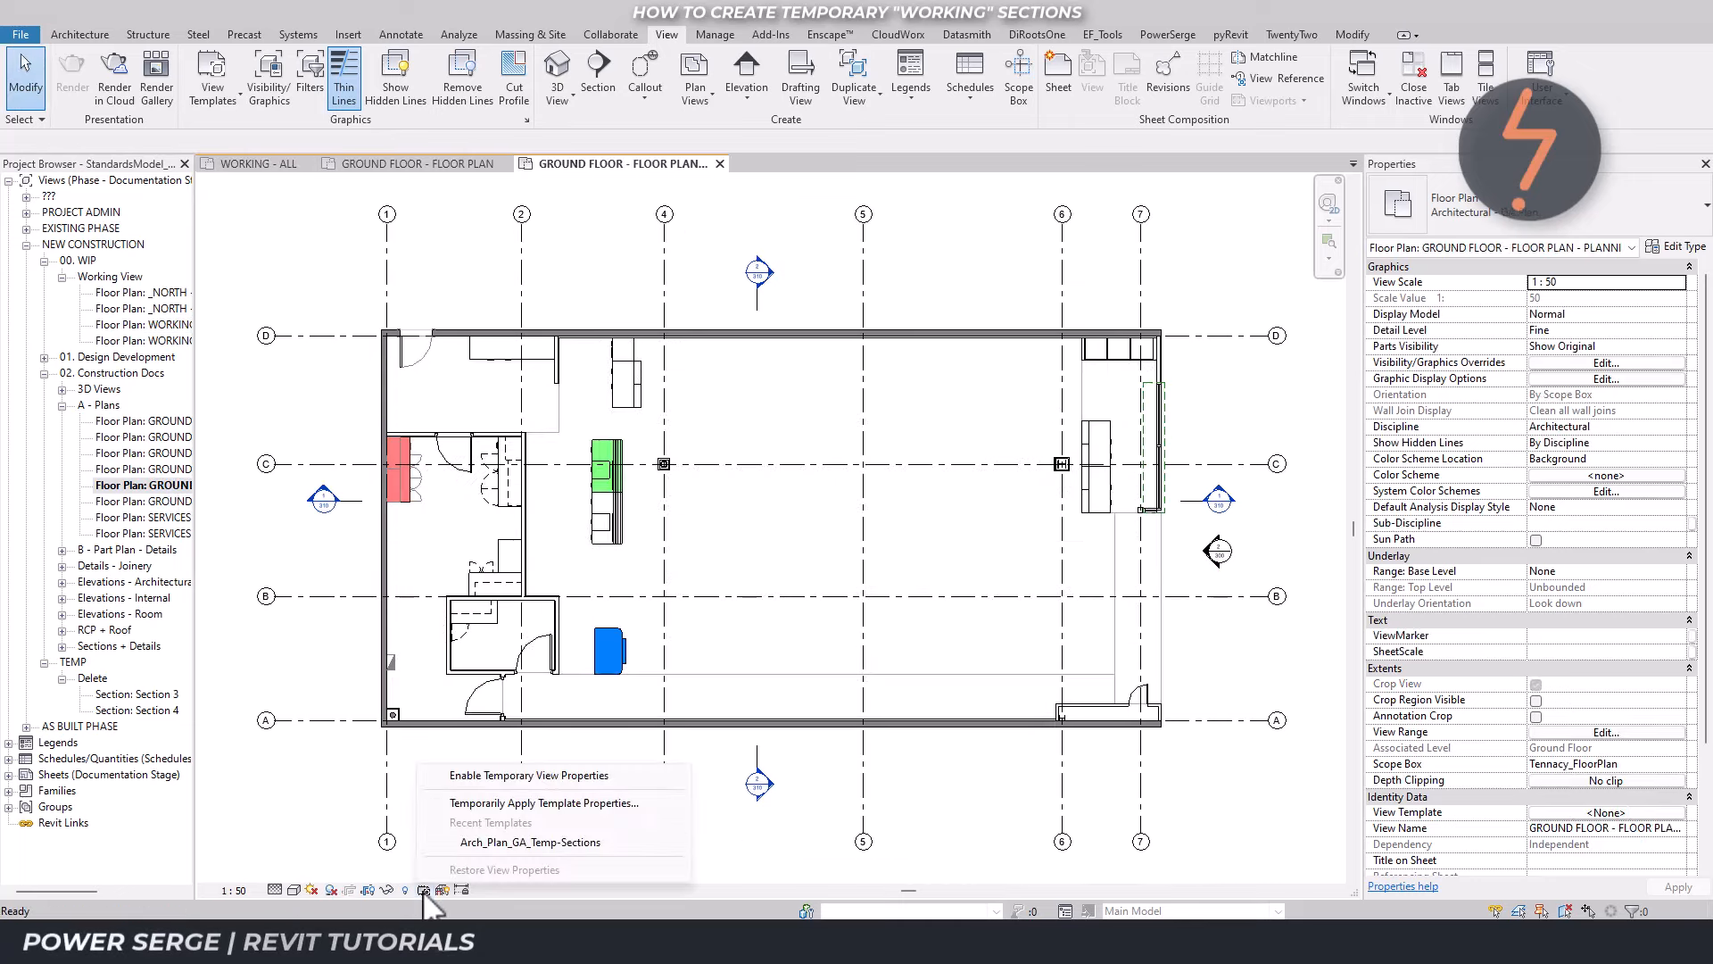
left_click(472, 842)
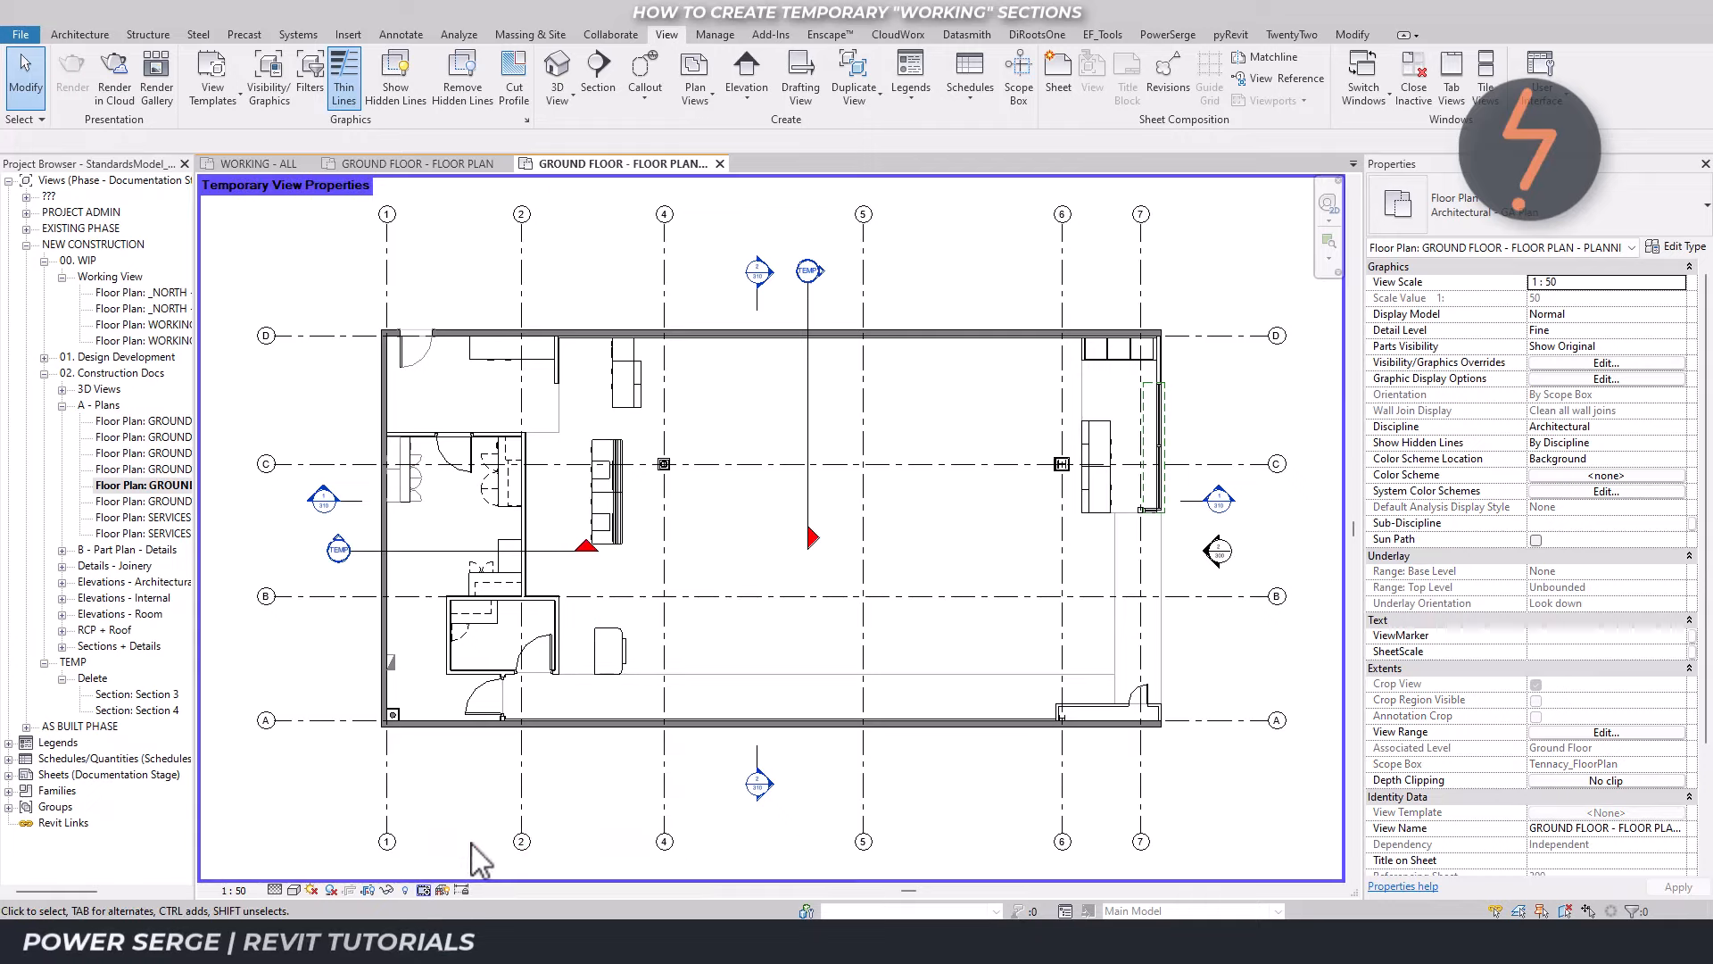